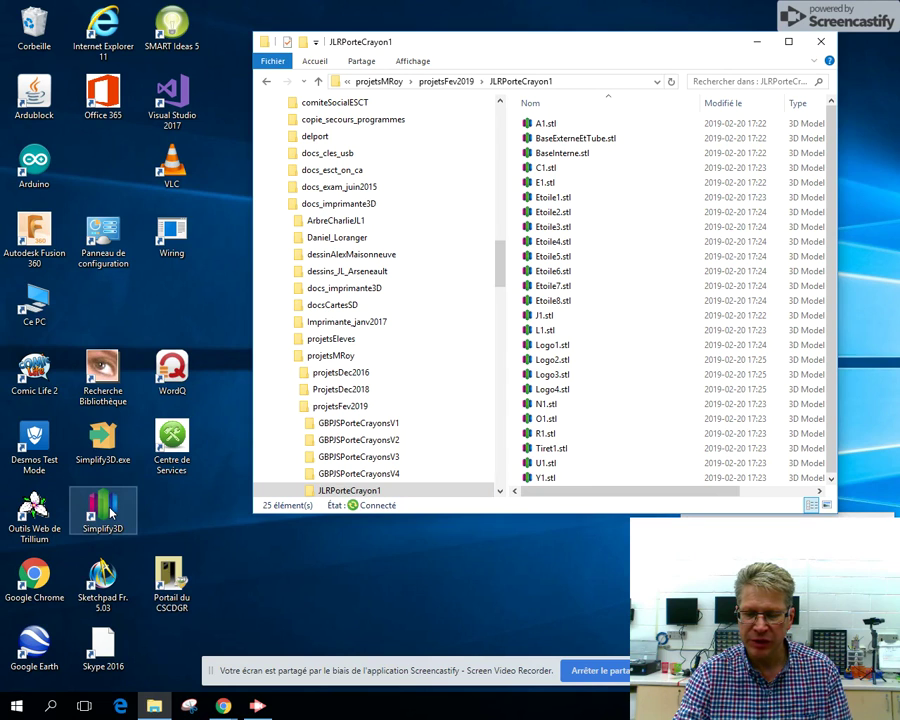
# Launch Simplify3D and reposition its window on the desktop
pyautogui.click(110, 516)
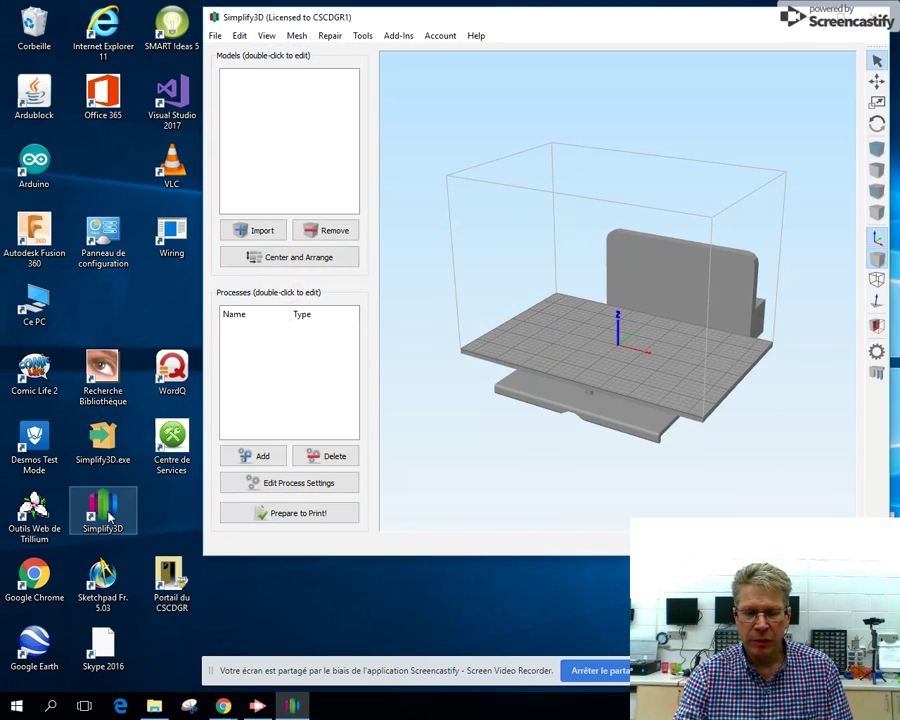
pyautogui.moveTo(546, 23); pyautogui.dragTo(452, 56)
pyautogui.moveTo(527, 413)
pyautogui.mouseDown()
pyautogui.moveTo(573, 398)
pyautogui.moveTo(513, 397)
pyautogui.moveTo(544, 420)
pyautogui.moveTo(571, 402)
pyautogui.moveTo(531, 390)
pyautogui.moveTo(536, 404)
pyautogui.moveTo(589, 416)
pyautogui.moveTo(515, 395)
pyautogui.mouseUp()
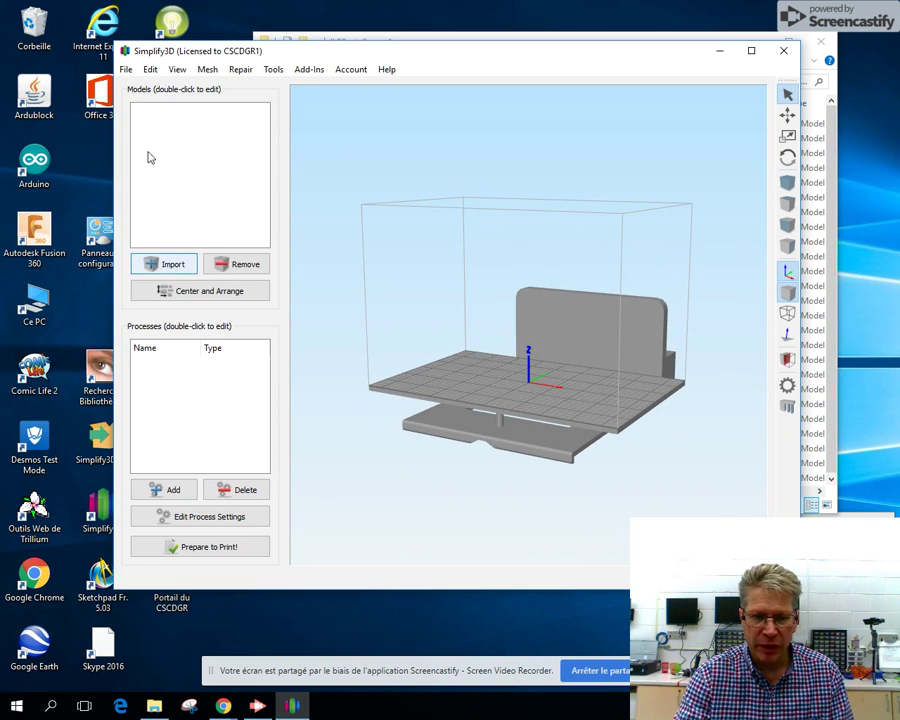
# Import the model BaseInterne.stl from the JLRPorteCrayon1 folder inside projetsFev2019
pyautogui.click(127, 69)
pyautogui.click(147, 88)
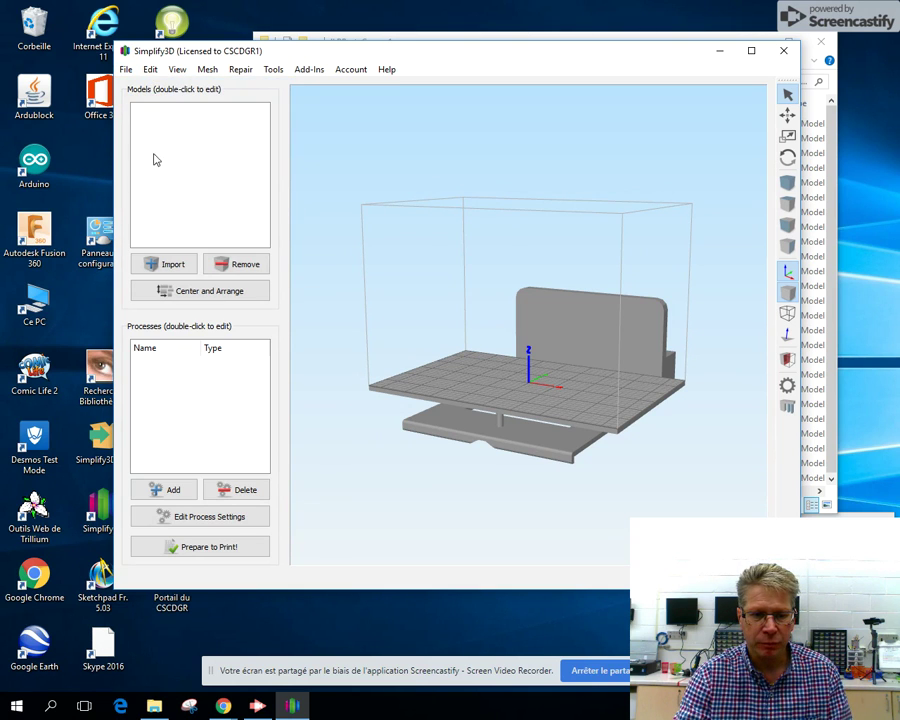
pyautogui.click(175, 265)
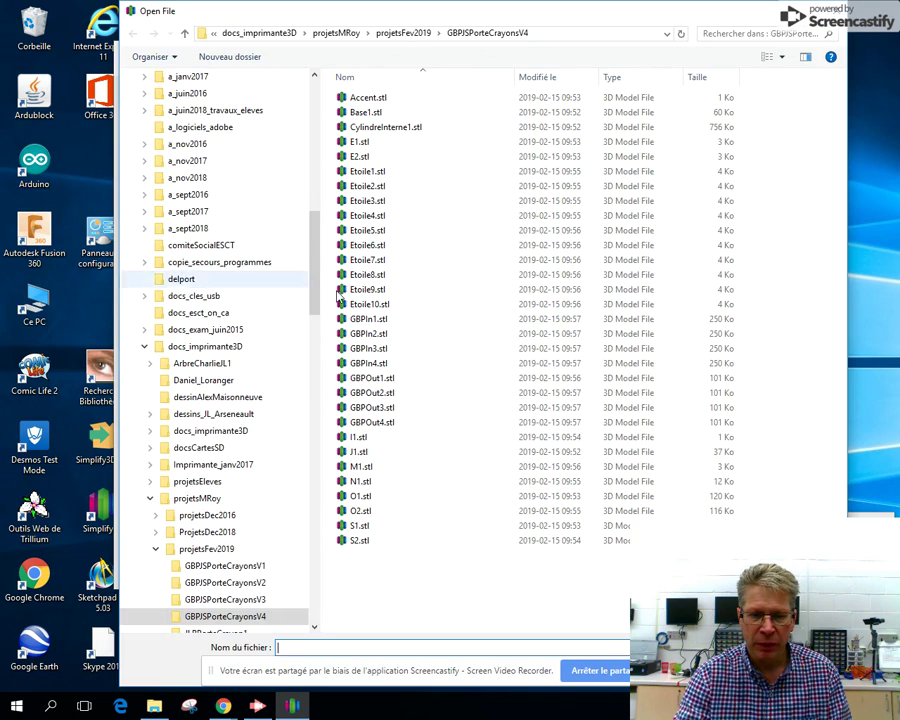
pyautogui.moveTo(314, 286); pyautogui.dragTo(316, 334)
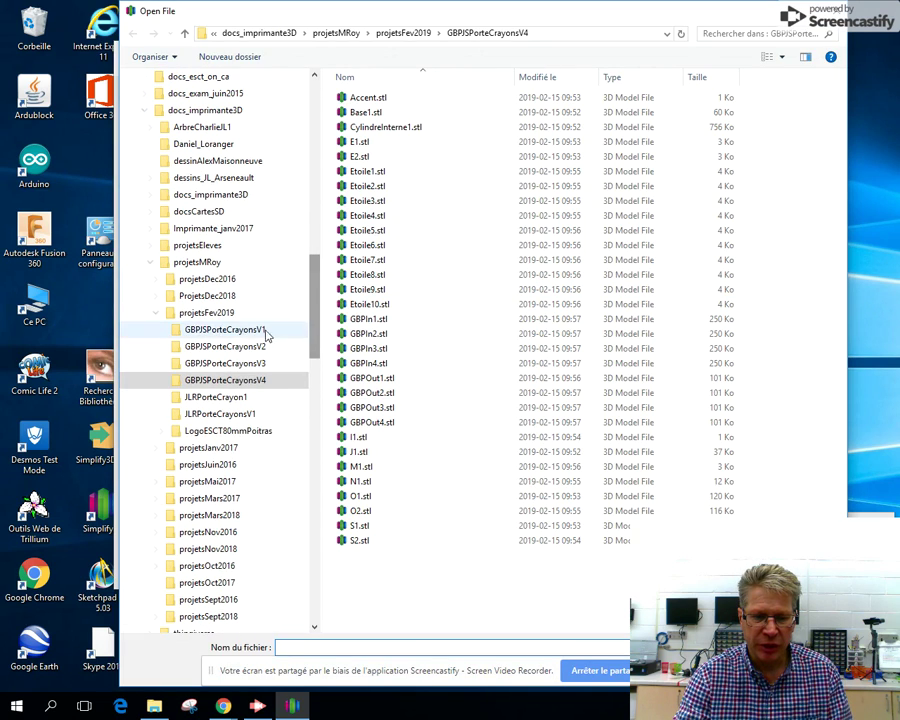
pyautogui.click(202, 313)
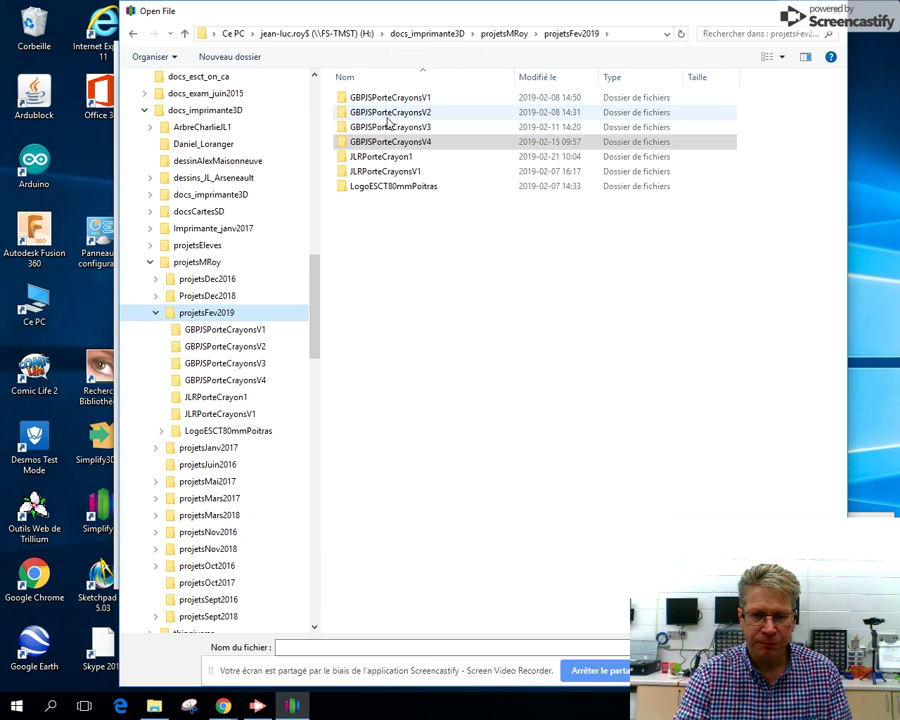
pyautogui.click(356, 171)
pyautogui.click(370, 157)
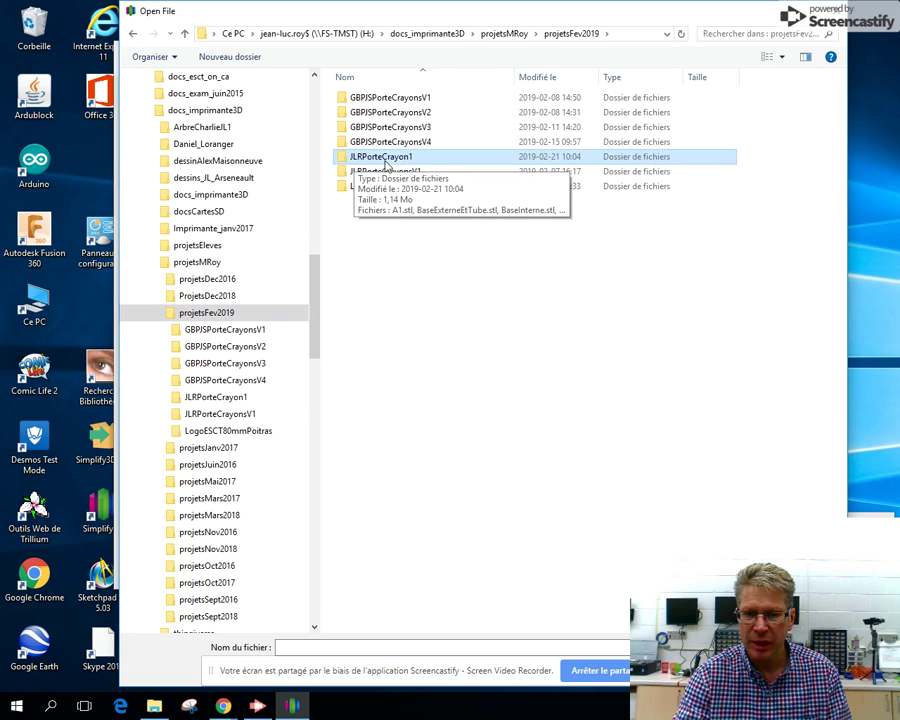
pyautogui.doubleClick(384, 158)
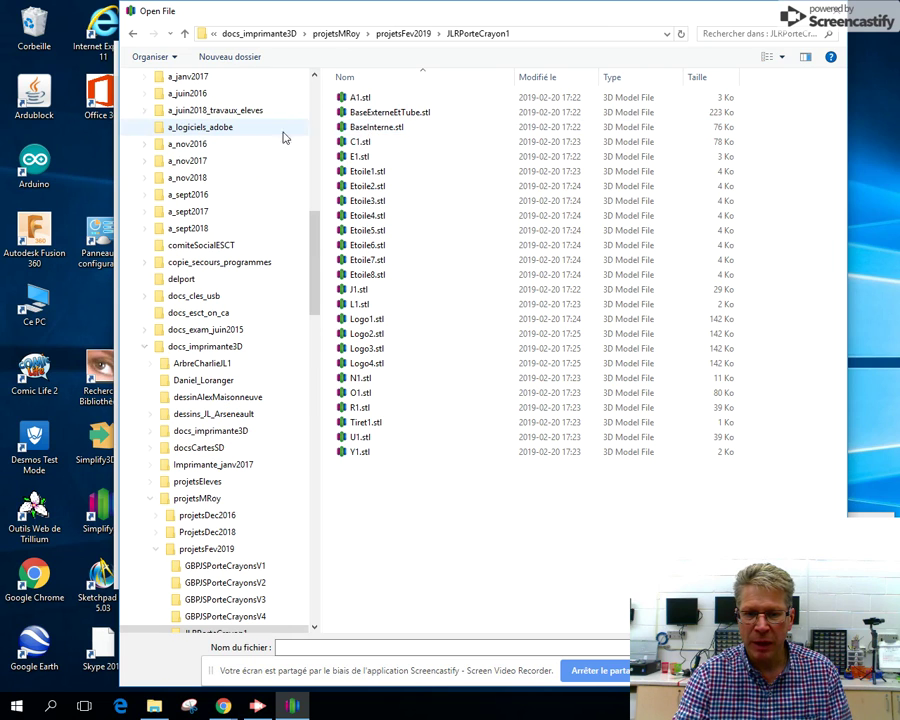
pyautogui.click(367, 130)
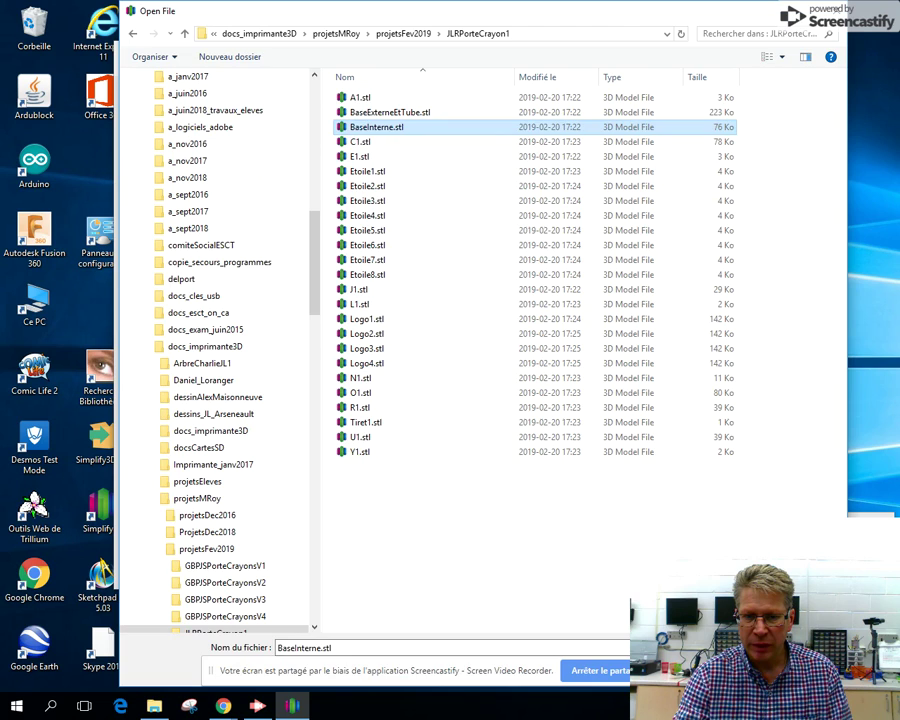
pyautogui.press('Return')
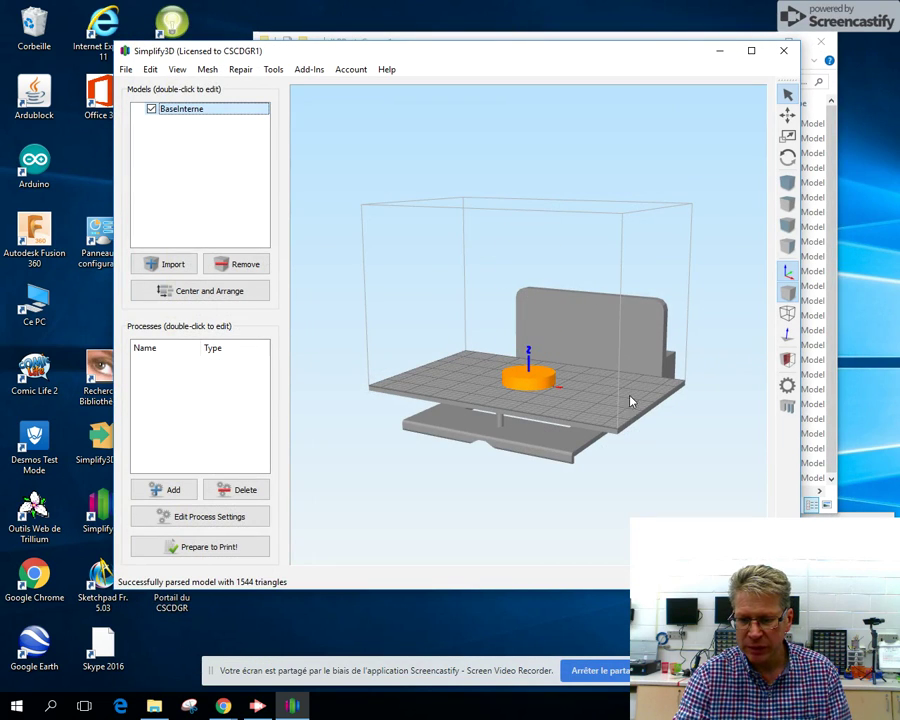
# Import all the remaining STL files of the JLRPorteCrayon1 folder together, leaving out BaseInterne.stl
pyautogui.moveTo(527, 417); pyautogui.dragTo(551, 424)
pyautogui.click(176, 264)
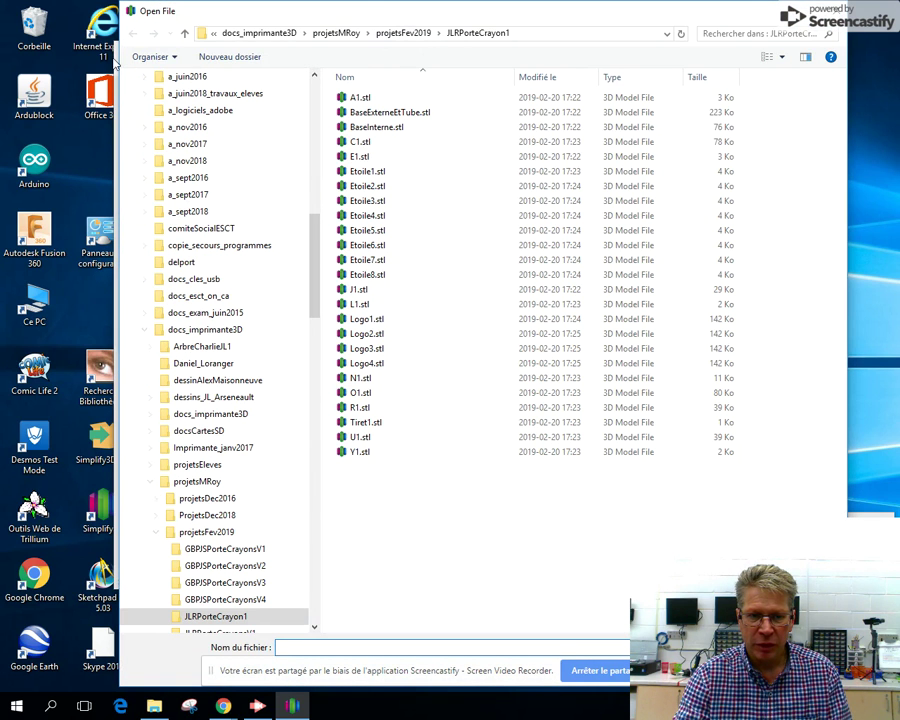
pyautogui.moveTo(118, 76); pyautogui.dragTo(307, 76)
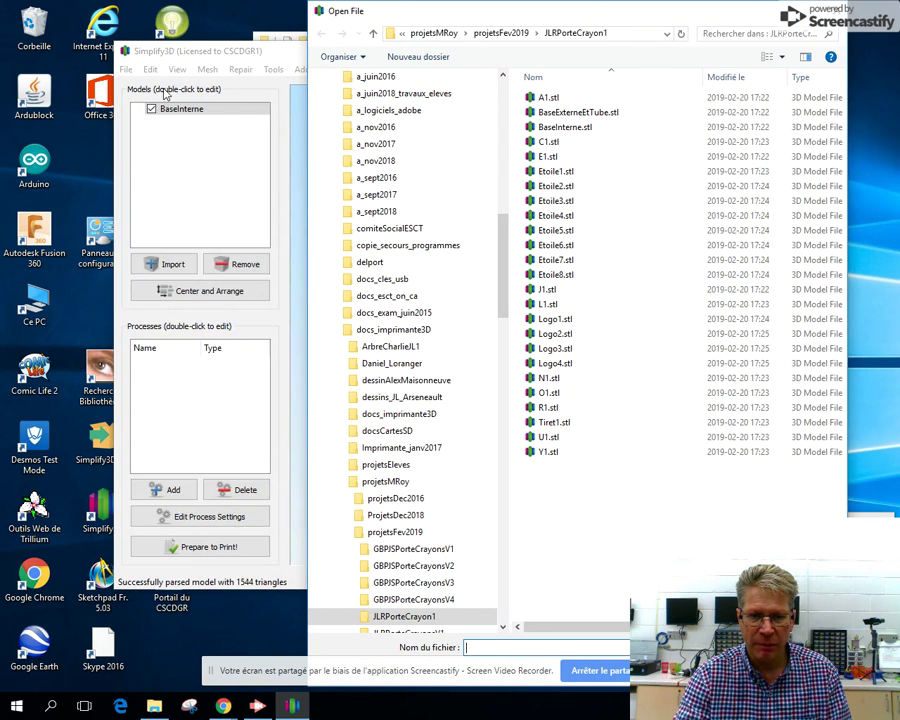
pyautogui.click(550, 97)
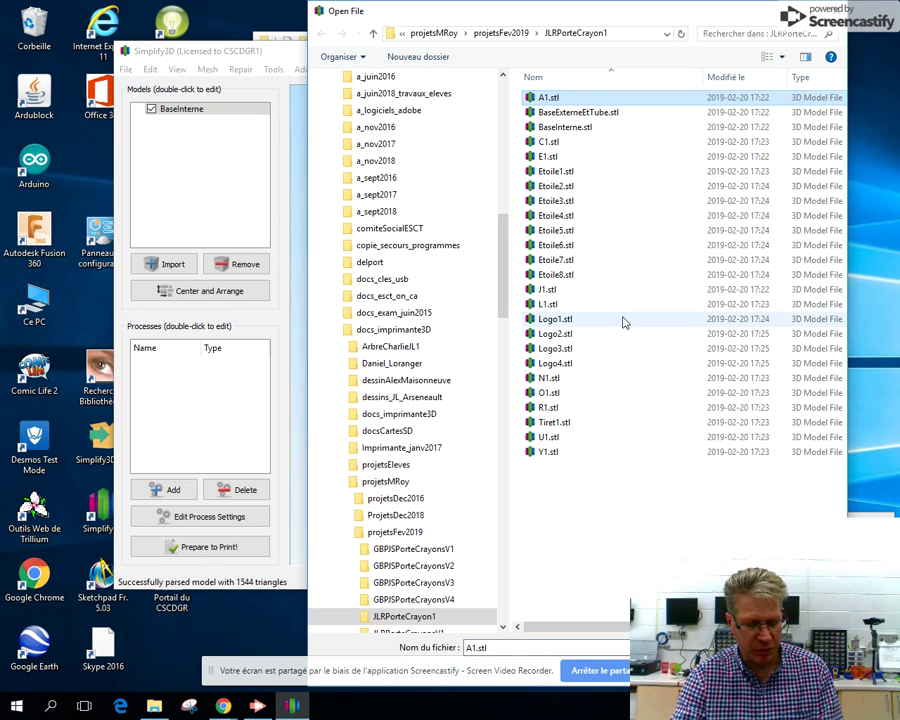
pyautogui.hotkey('ctrl', 'a')
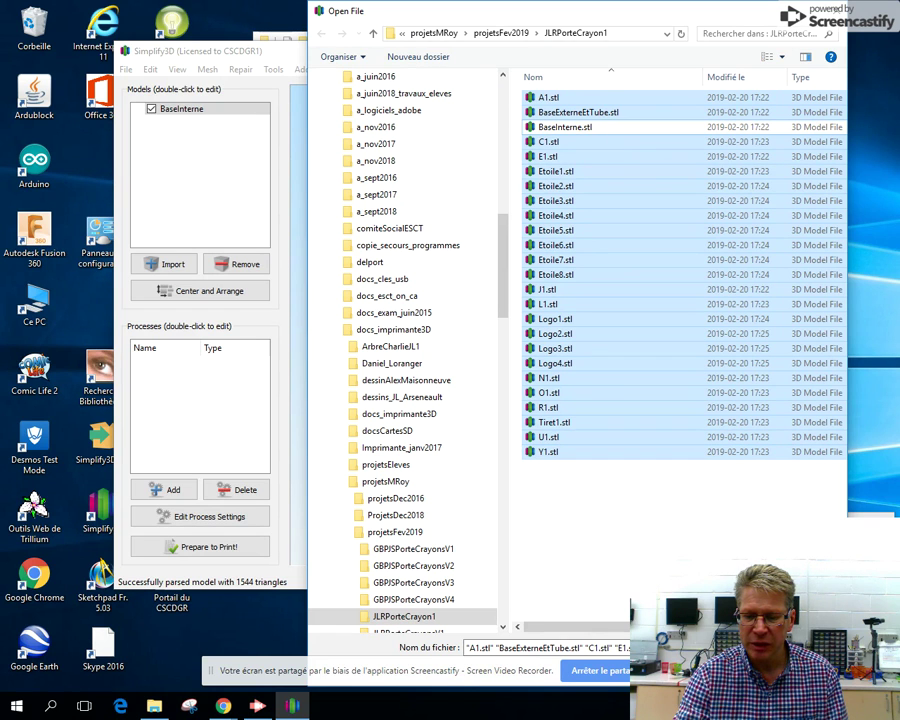
pyautogui.click(738, 671)
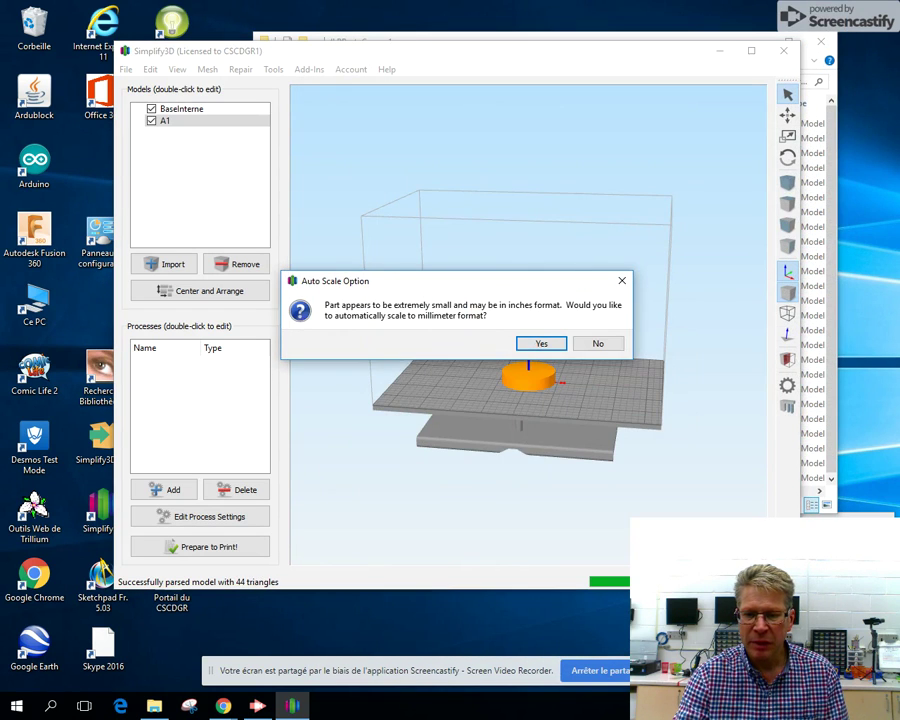
# Decline the automatic scaling to millimetres for every small part being imported
pyautogui.moveTo(495, 285); pyautogui.dragTo(518, 426)
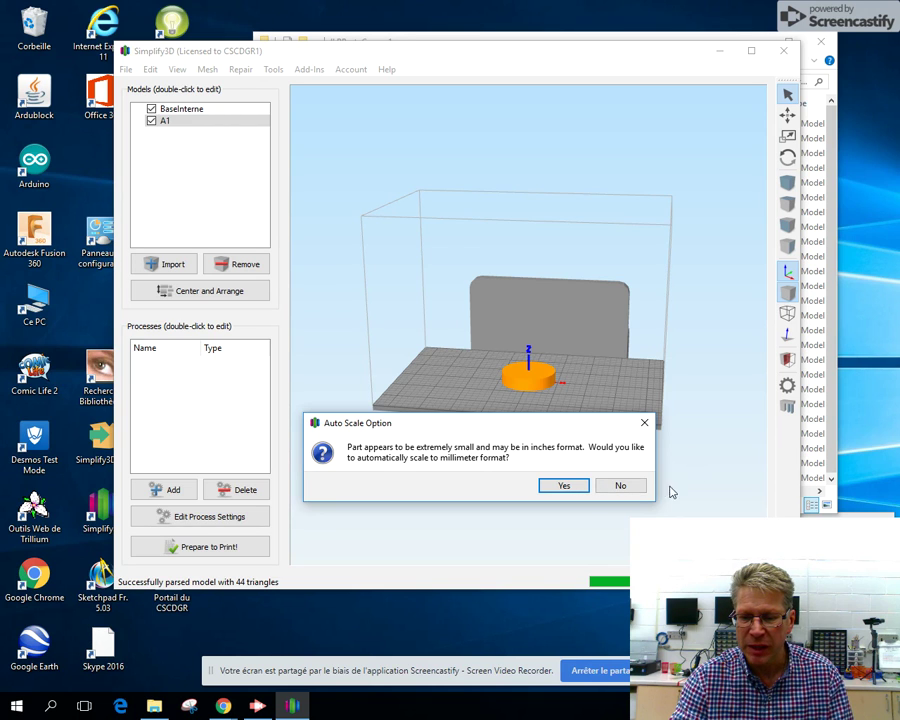
pyautogui.click(620, 485)
pyautogui.click(599, 343)
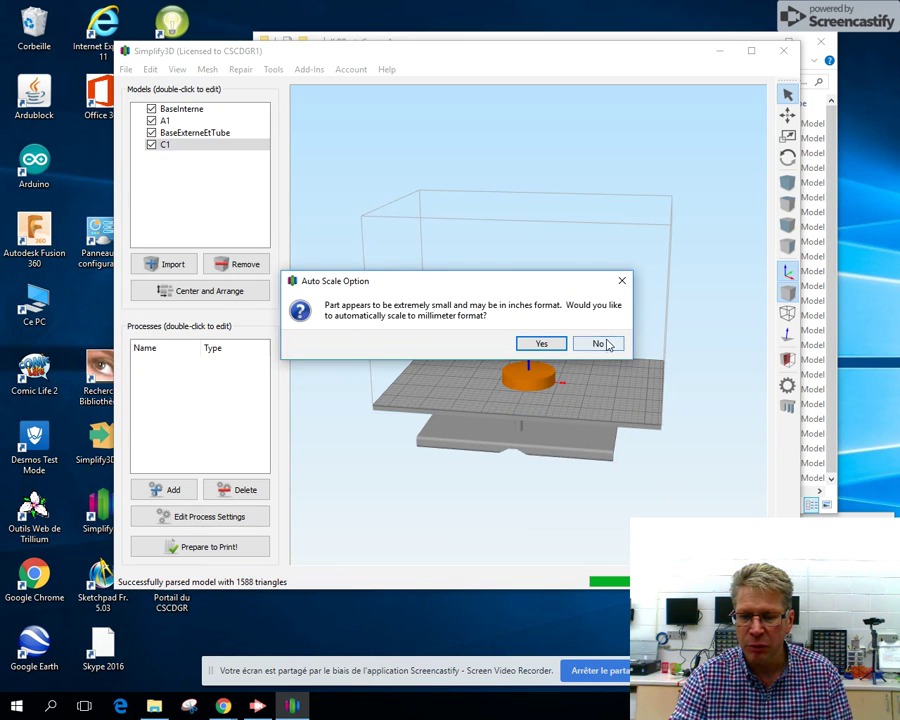
pyautogui.click(613, 345)
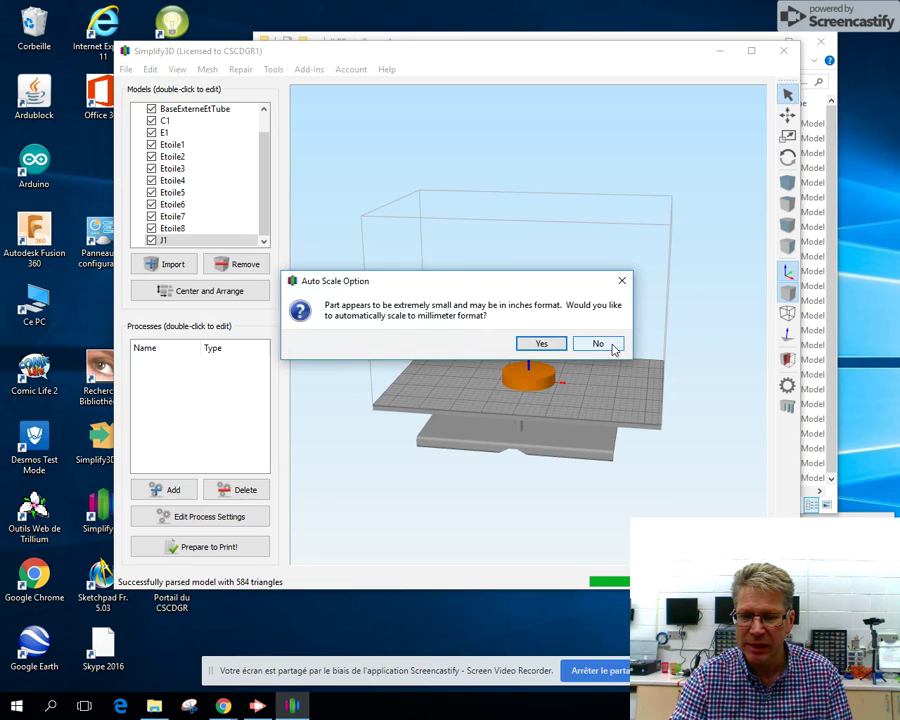
pyautogui.click(613, 346)
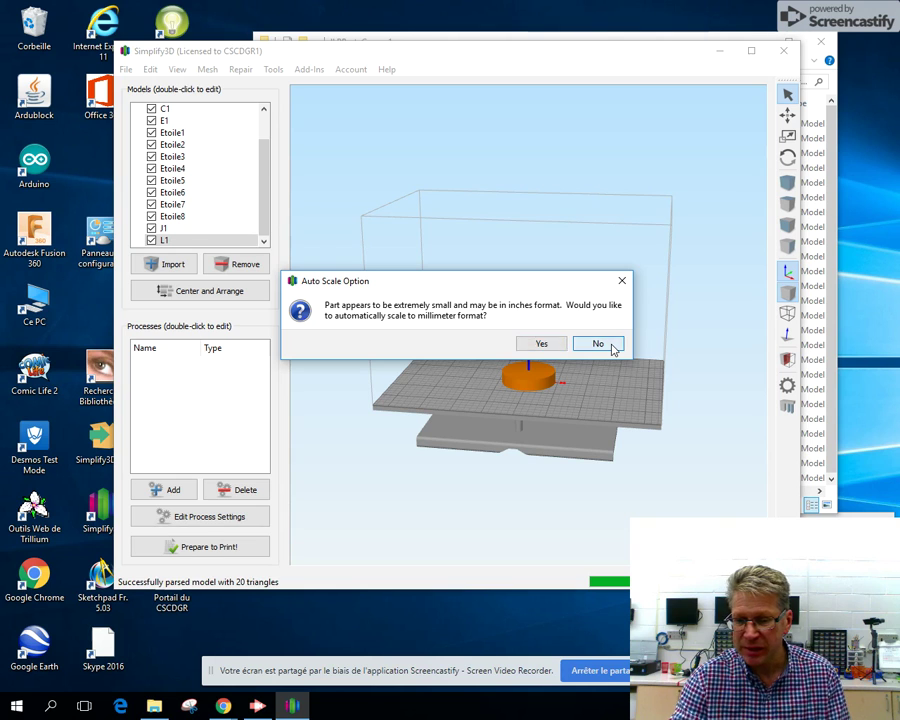
pyautogui.click(613, 346)
pyautogui.click(613, 346)
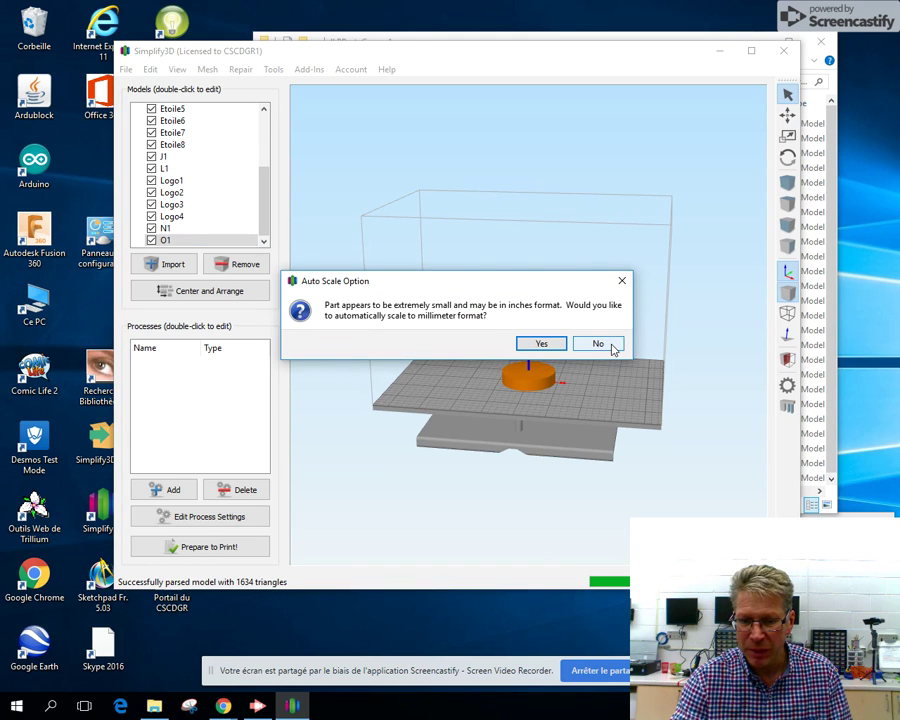
pyautogui.click(612, 346)
pyautogui.click(610, 347)
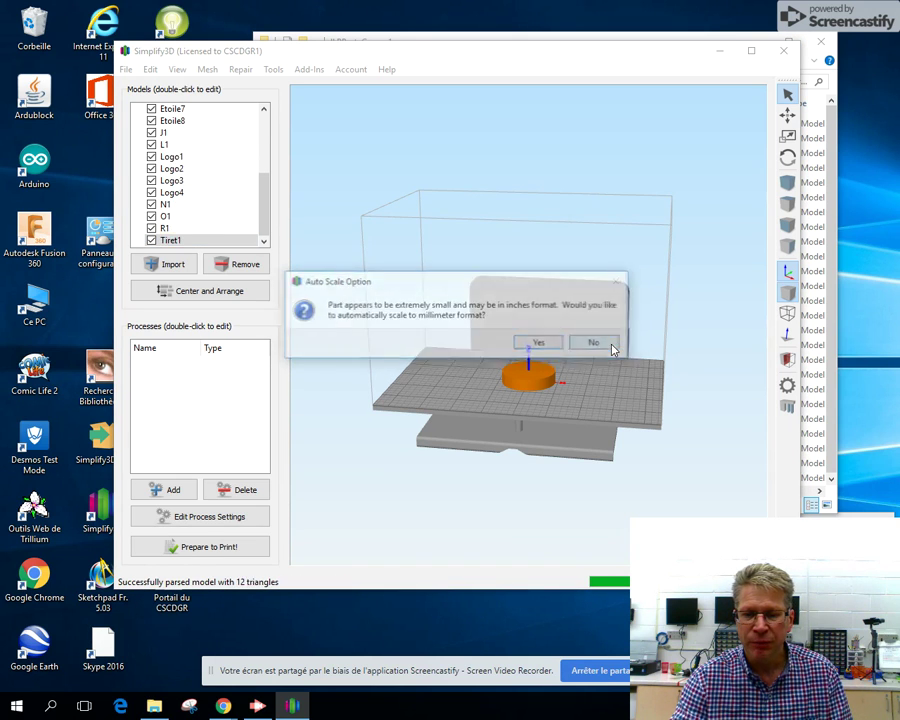
pyautogui.click(598, 344)
pyautogui.click(598, 344)
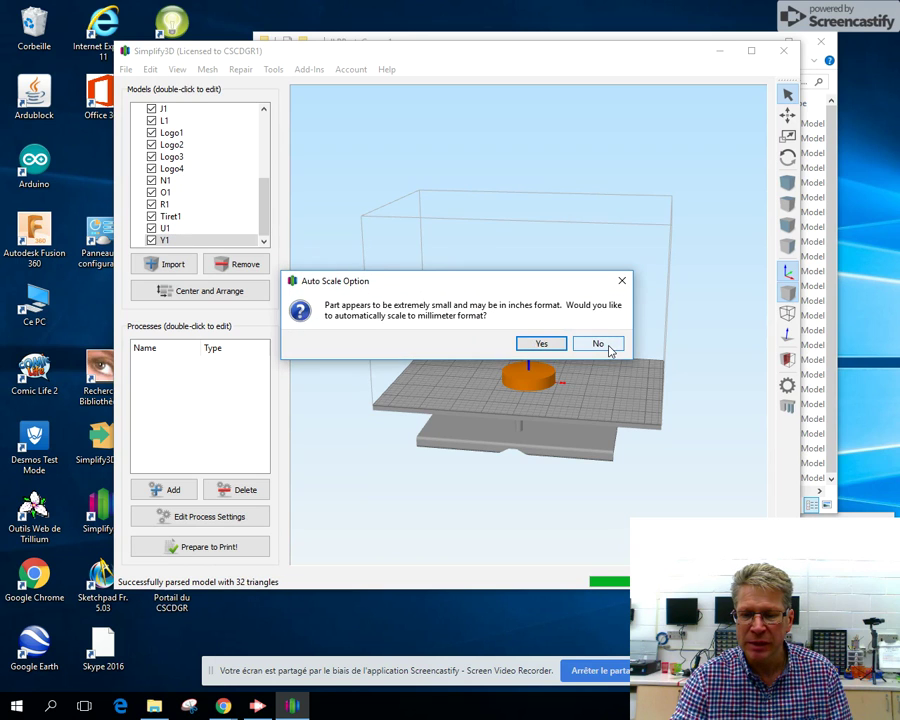
pyautogui.click(598, 344)
# Start the Dual Extrusion Wizard and assign the Left Extruder to Color 1 and the Right Extruder to Color 2
pyautogui.moveTo(556, 394); pyautogui.dragTo(538, 437)
pyautogui.scroll(-4, 542, 385)
pyautogui.scroll(7, 542, 385)
pyautogui.scroll(-5, 538, 437)
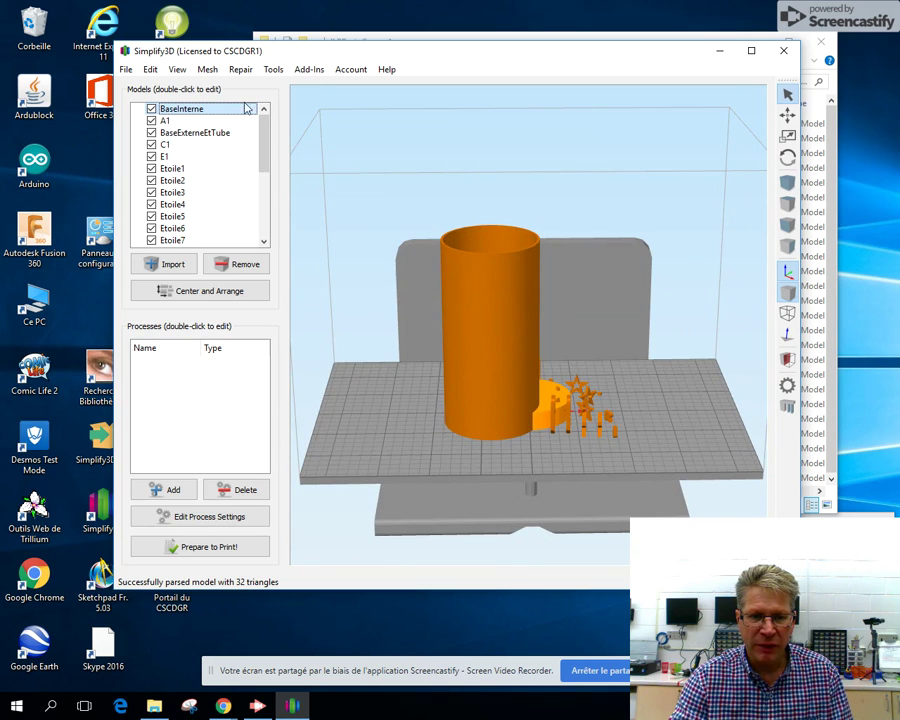
pyautogui.click(273, 69)
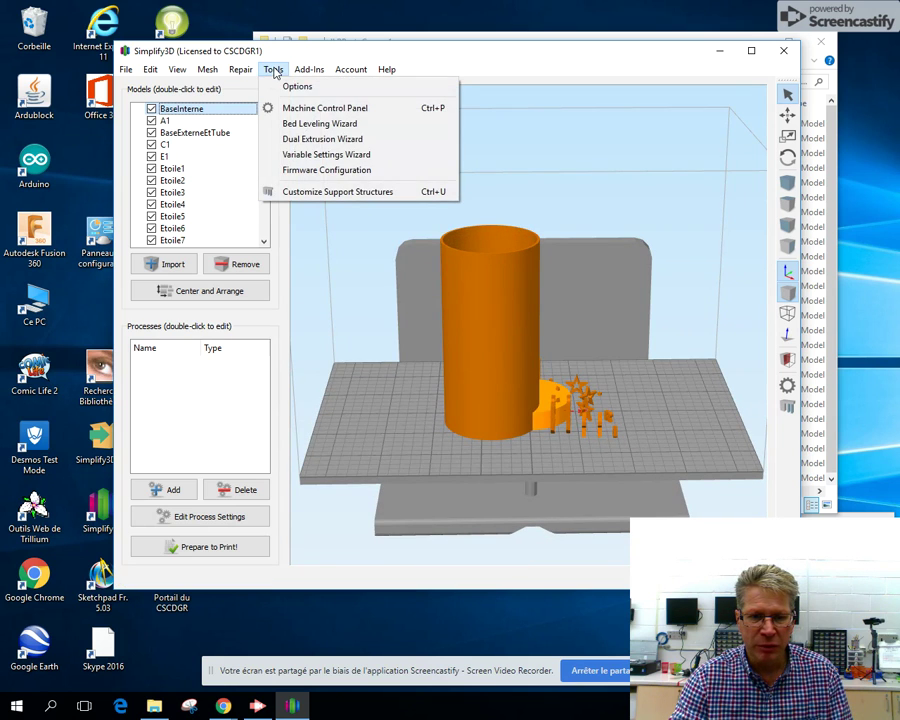
pyautogui.click(322, 142)
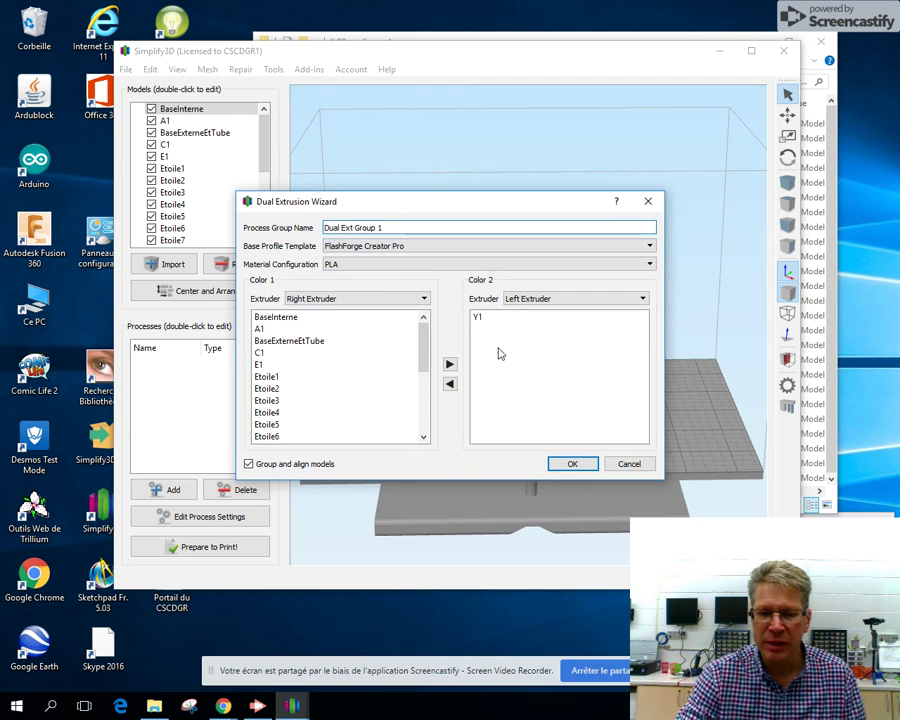
pyautogui.click(643, 298)
pyautogui.click(575, 311)
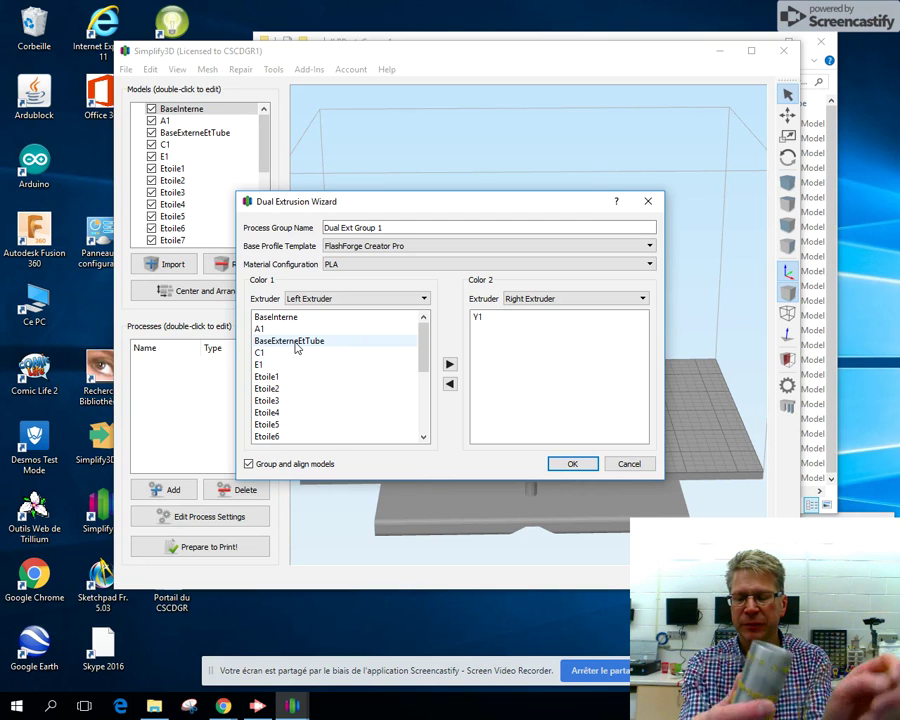
# Move Y1 to Color 1 and BaseExterneEtTube to Color 2, then create the dual extrusion group with its models grouped and aligned
pyautogui.click(485, 318)
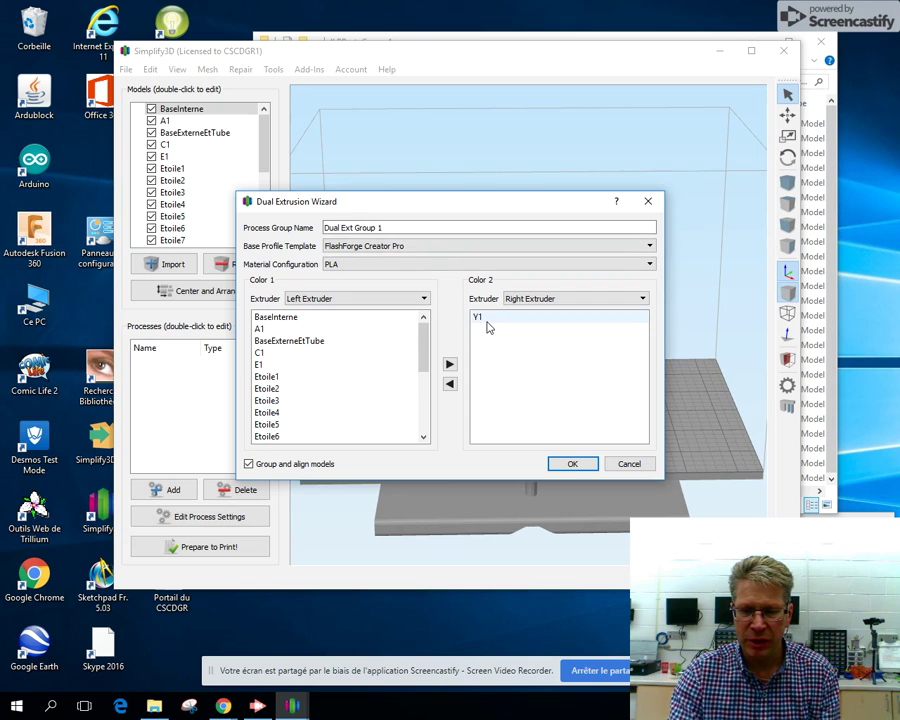
pyautogui.click(449, 385)
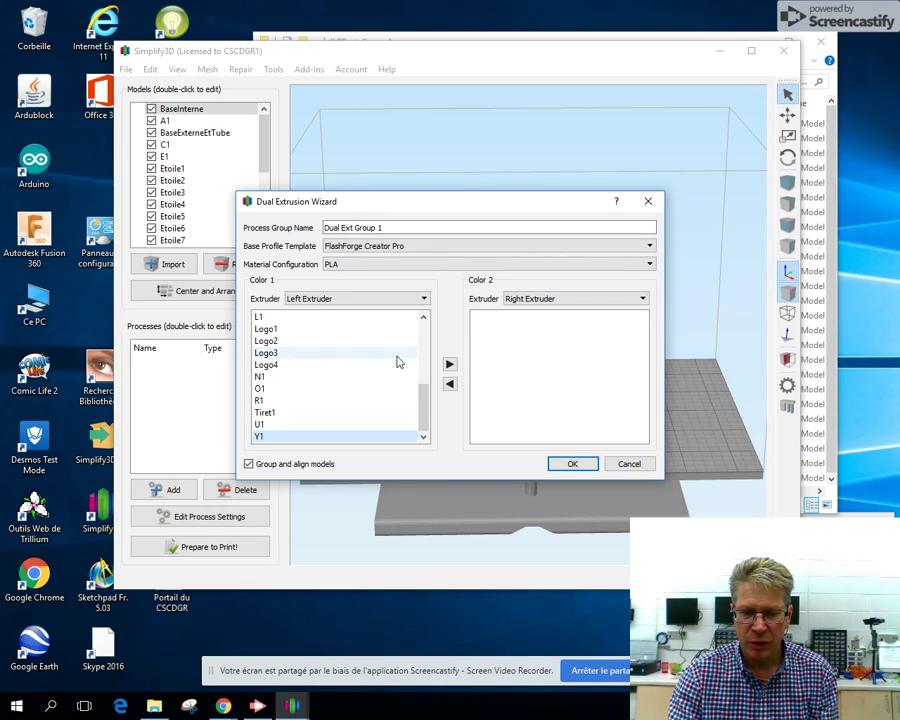
pyautogui.scroll(5, 340, 365)
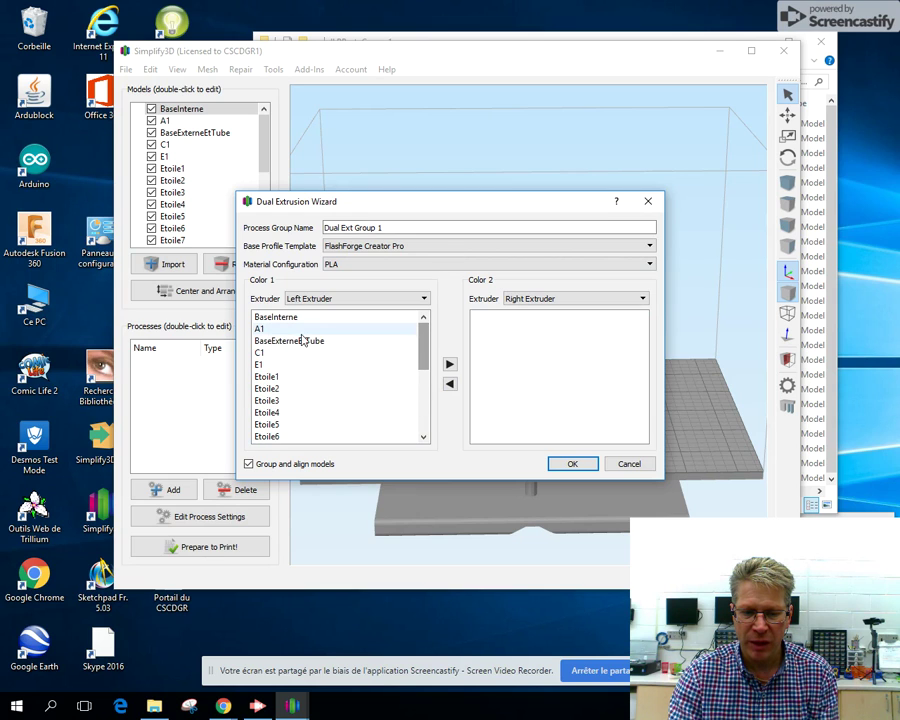
pyautogui.click(302, 341)
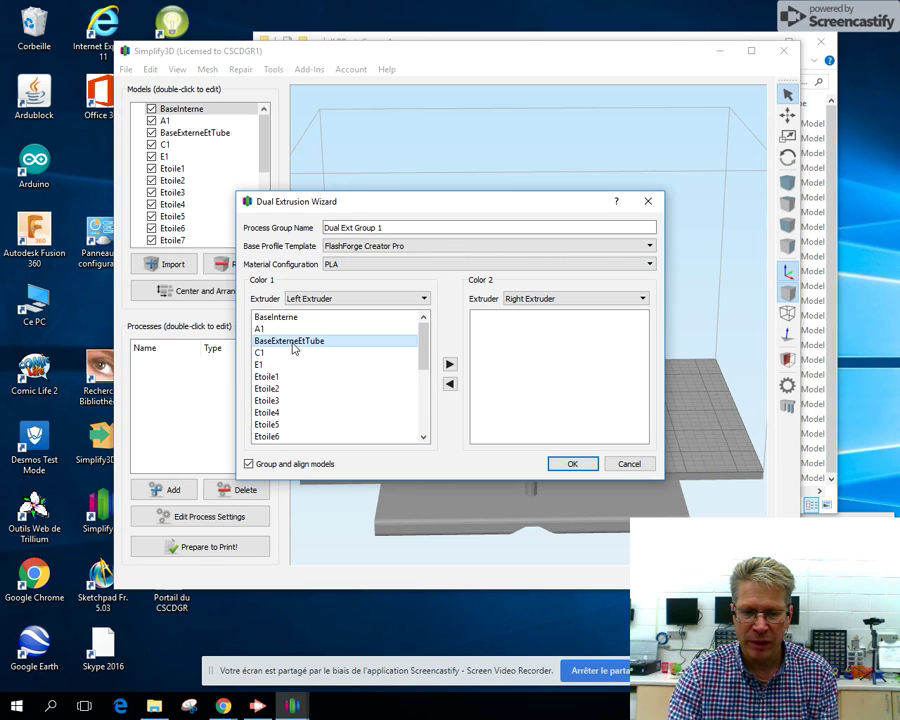
pyautogui.click(449, 364)
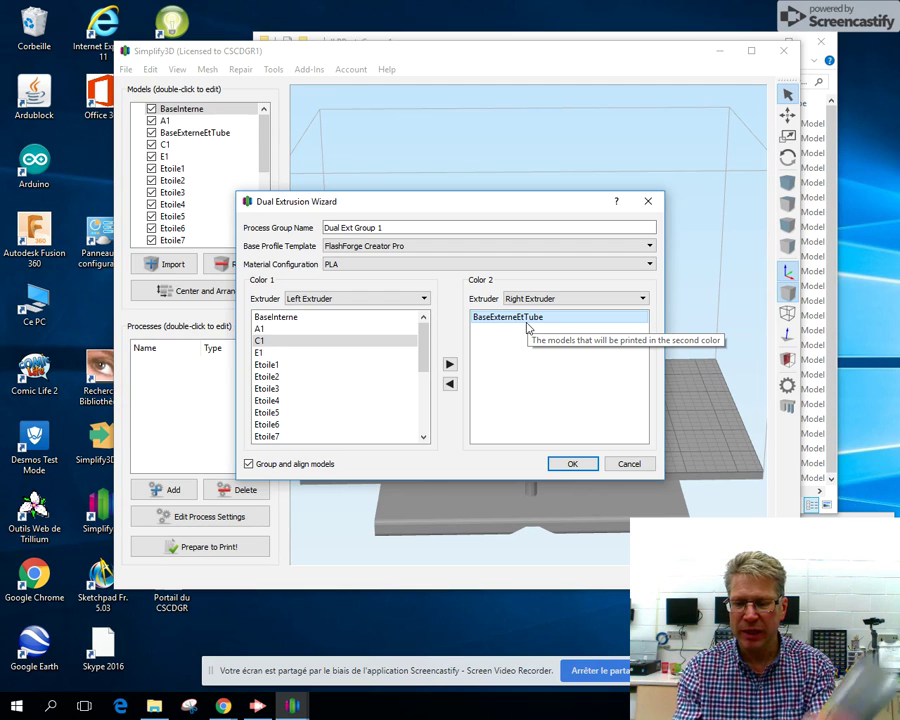
pyautogui.click(573, 464)
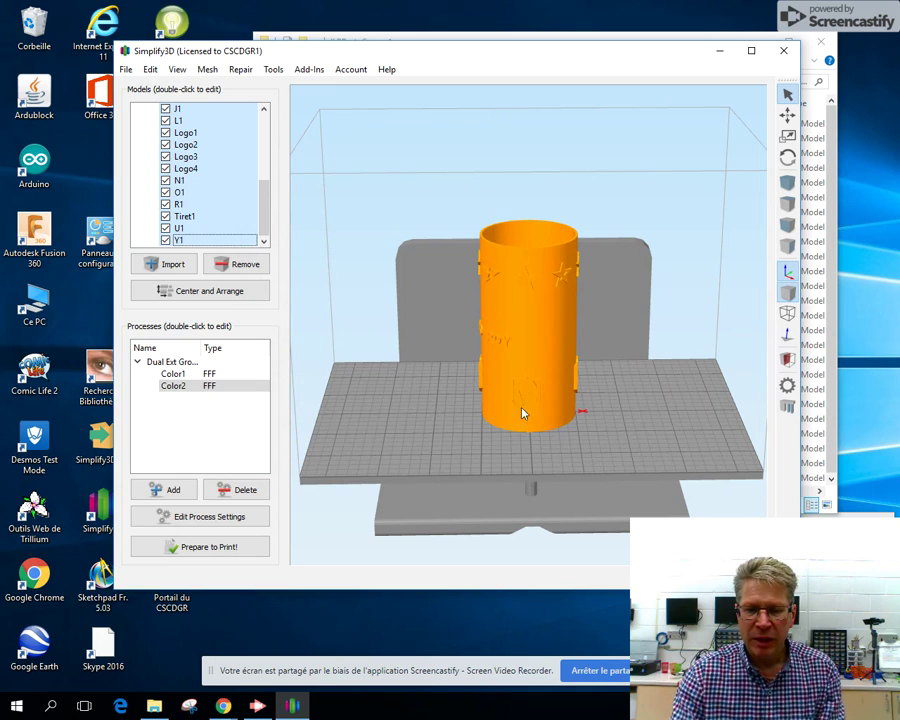
# Examine the assembled pencil holder from several sides, checking the stars, lettering and logos on the tube
pyautogui.moveTo(530, 356); pyautogui.dragTo(546, 382)
pyautogui.scroll(-2, 540, 392)
pyautogui.scroll(6, 540, 392)
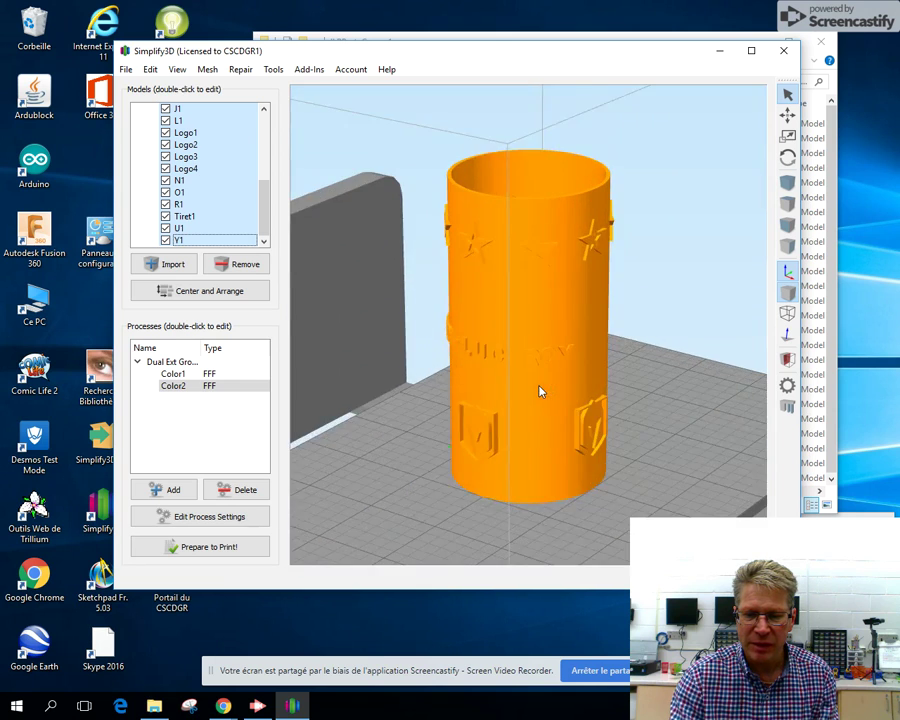
pyautogui.moveTo(502, 320); pyautogui.dragTo(430, 415)
pyautogui.moveTo(603, 331)
pyautogui.mouseDown()
pyautogui.moveTo(587, 500)
pyautogui.moveTo(577, 418)
pyautogui.moveTo(490, 458)
pyautogui.moveTo(652, 365)
pyautogui.moveTo(593, 394)
pyautogui.moveTo(632, 362)
pyautogui.moveTo(585, 376)
pyautogui.moveTo(565, 362)
pyautogui.moveTo(350, 310)
pyautogui.moveTo(565, 364)
pyautogui.moveTo(530, 301)
pyautogui.moveTo(544, 352)
pyautogui.moveTo(421, 304)
pyautogui.moveTo(583, 267)
pyautogui.moveTo(305, 351)
pyautogui.moveTo(667, 349)
pyautogui.moveTo(492, 390)
pyautogui.moveTo(615, 336)
pyautogui.mouseUp()
pyautogui.scroll(5, 614, 336)
pyautogui.scroll(-8, 614, 337)
pyautogui.scroll(-3, 518, 382)
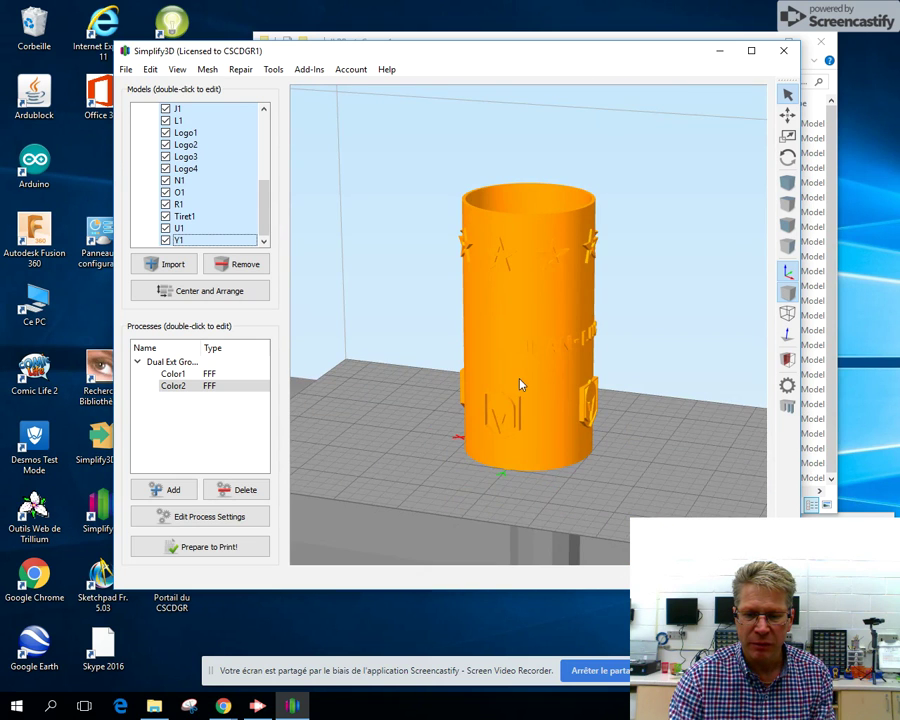
pyautogui.moveTo(518, 382); pyautogui.dragTo(593, 420)
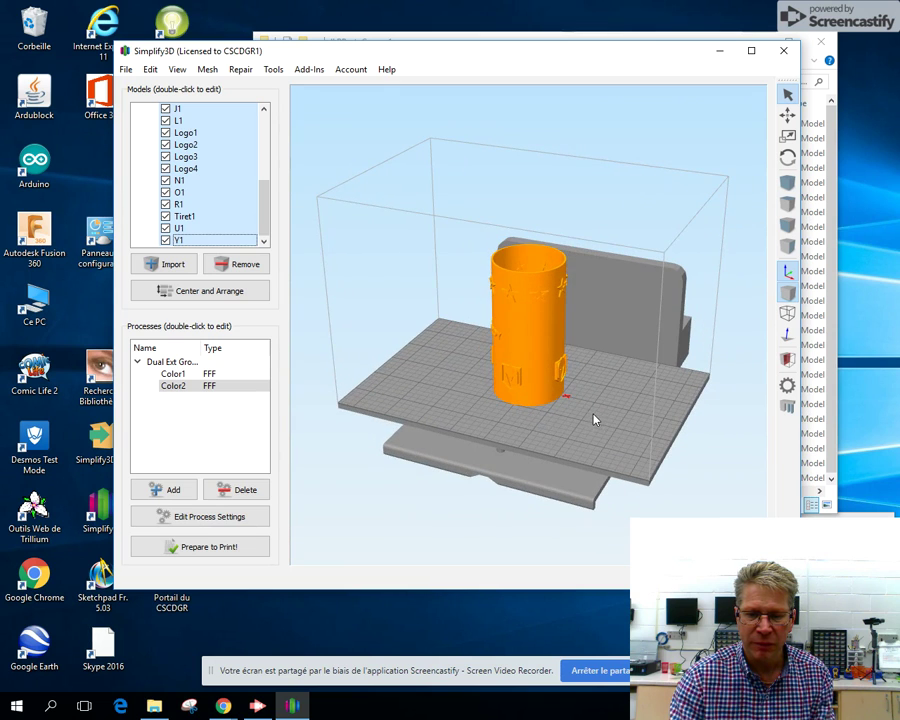
# Center and arrange the models on the build plate, and give the Color1 process High print quality with 100% infill
pyautogui.click(203, 293)
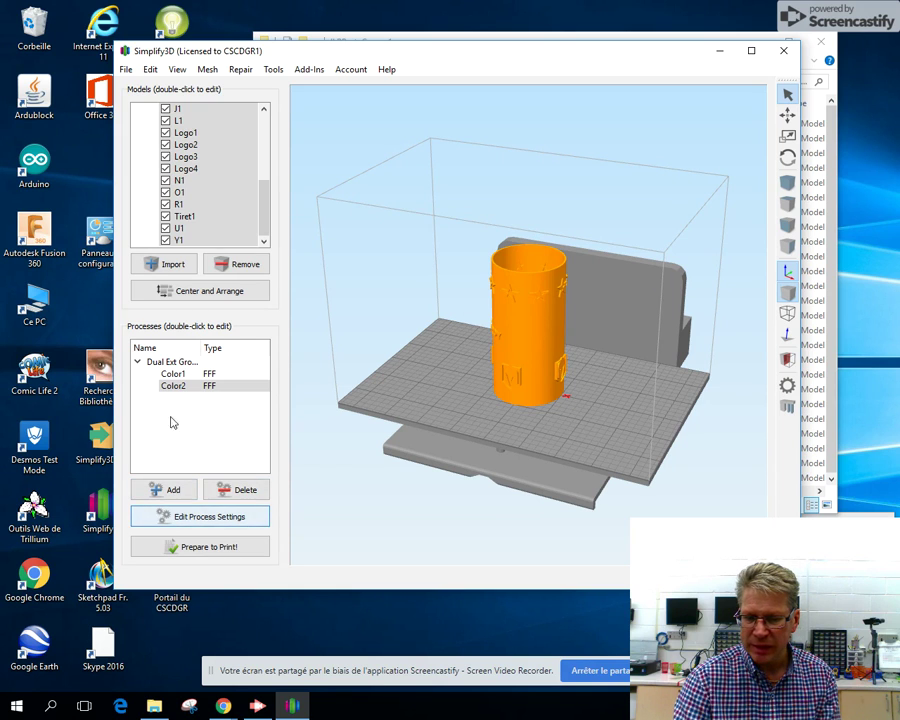
pyautogui.click(172, 375)
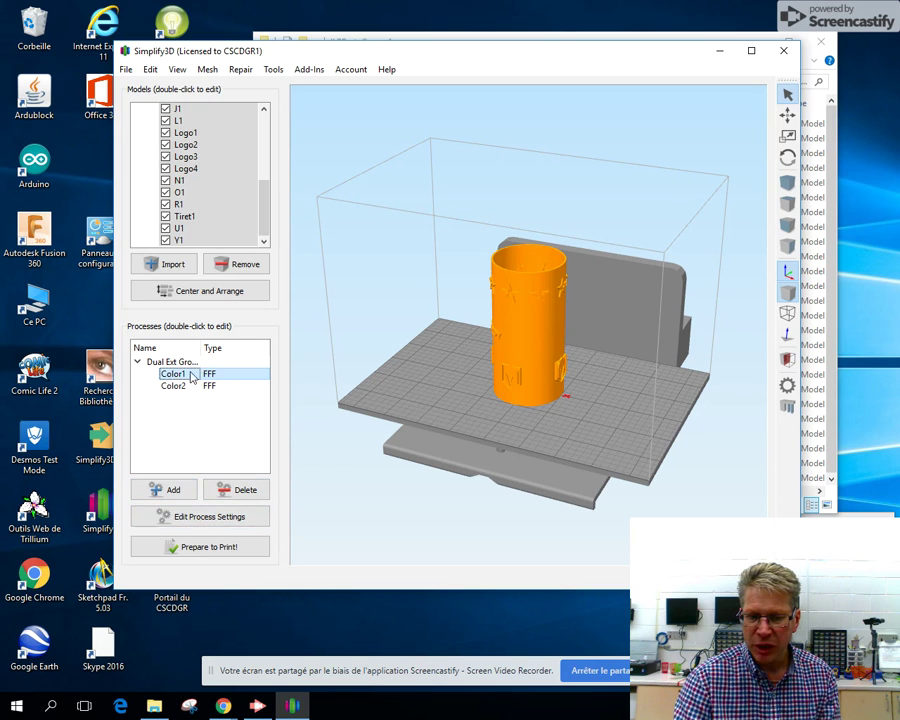
pyautogui.doubleClick(175, 375)
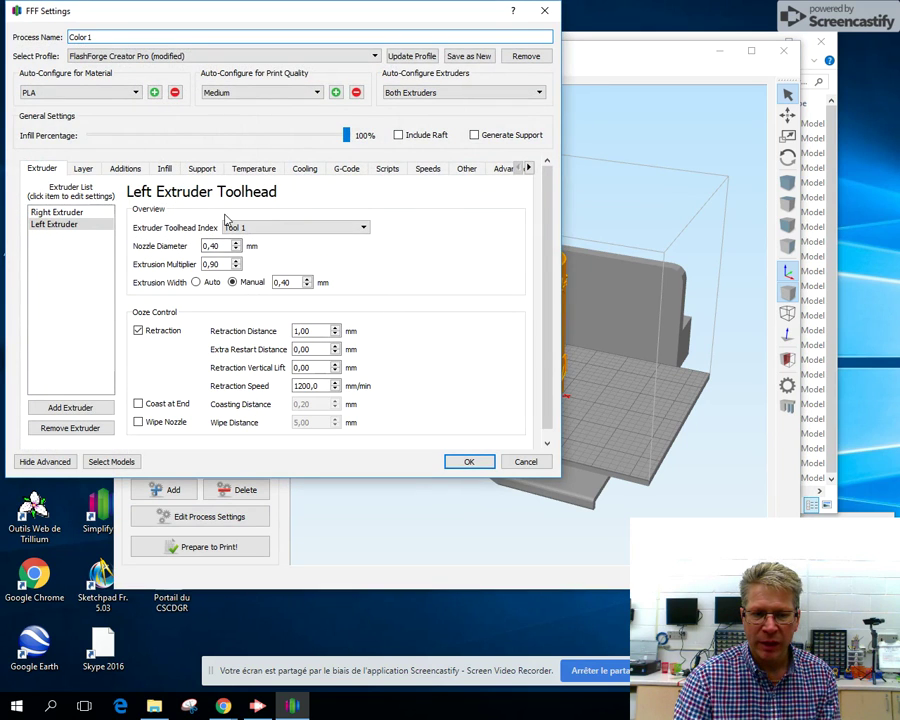
pyautogui.click(84, 169)
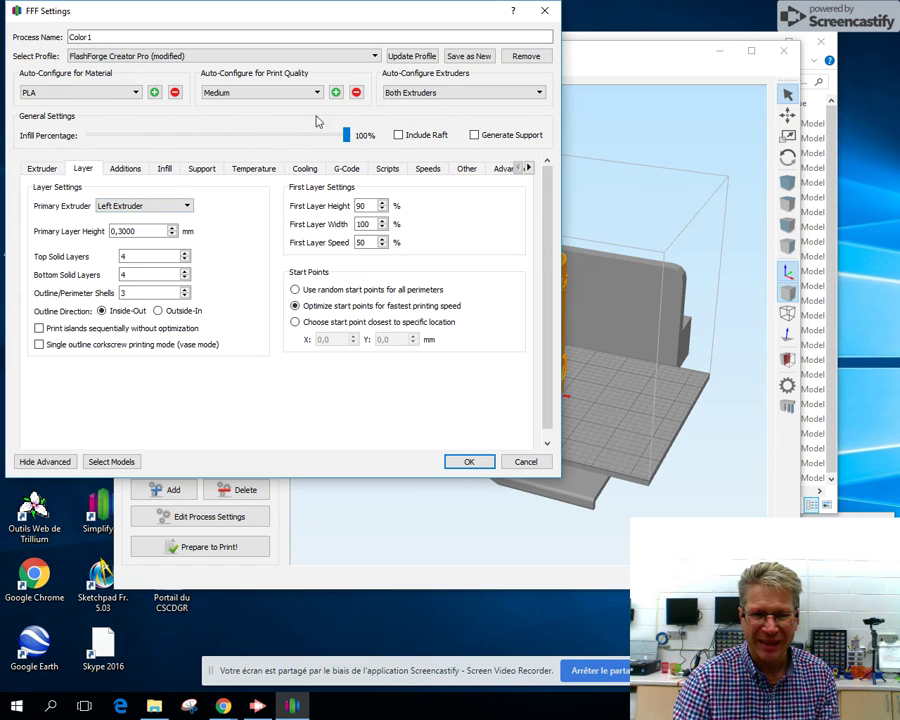
pyautogui.click(262, 92)
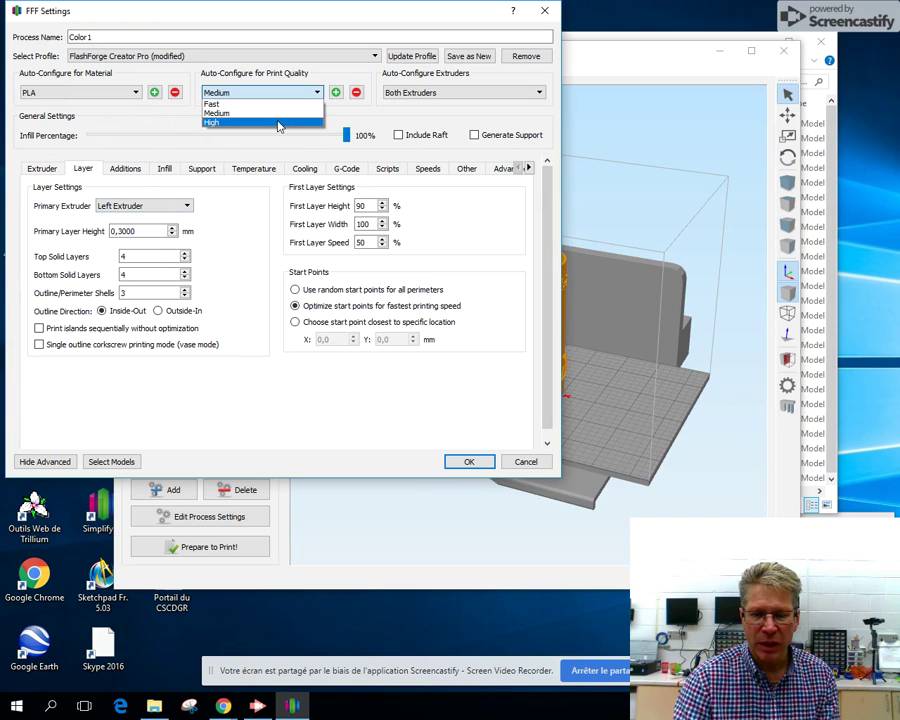
pyautogui.click(279, 123)
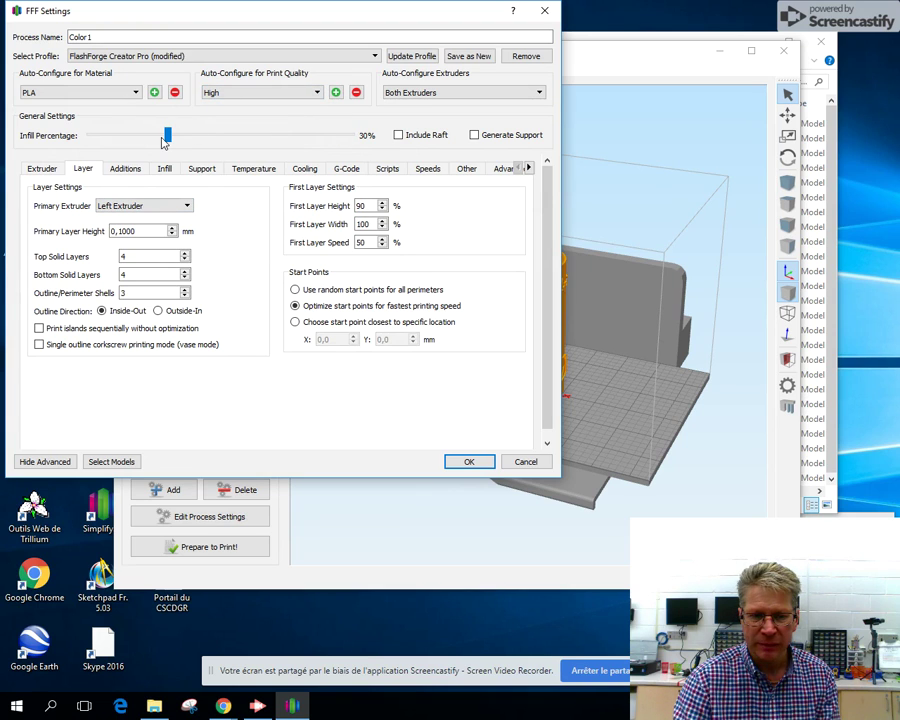
pyautogui.moveTo(166, 138); pyautogui.dragTo(358, 134)
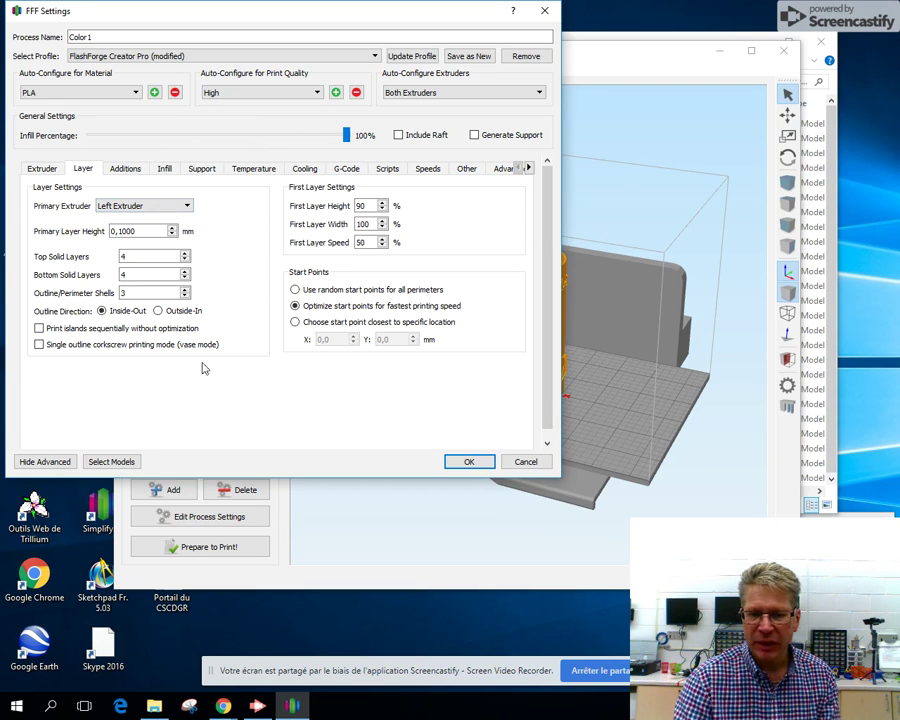
# Check Color1's infill, support, temperature and extruder settings, and accept the process settings
pyautogui.click(164, 169)
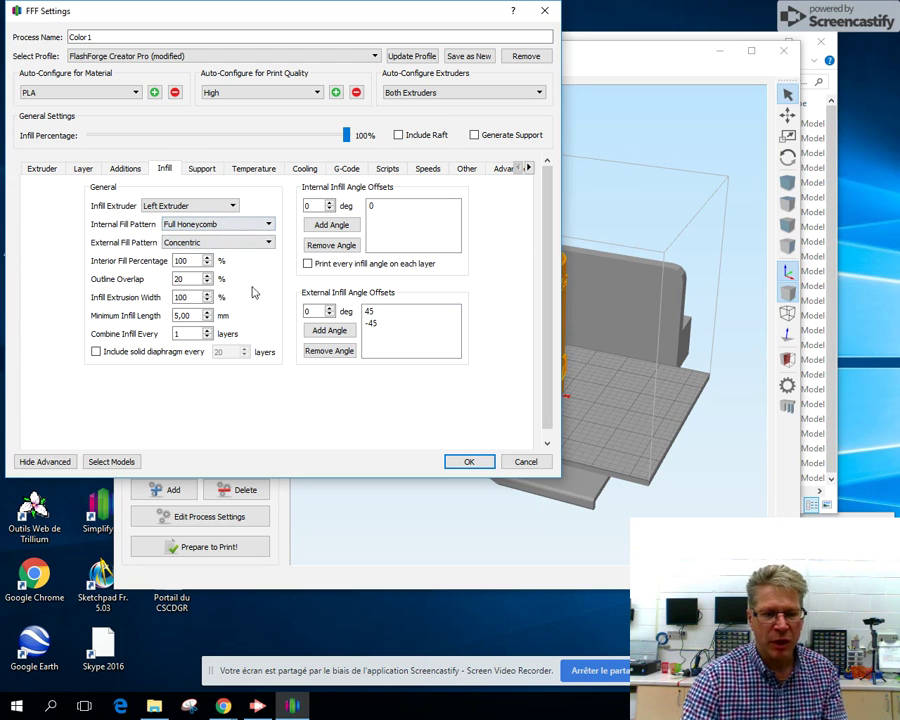
pyautogui.click(201, 168)
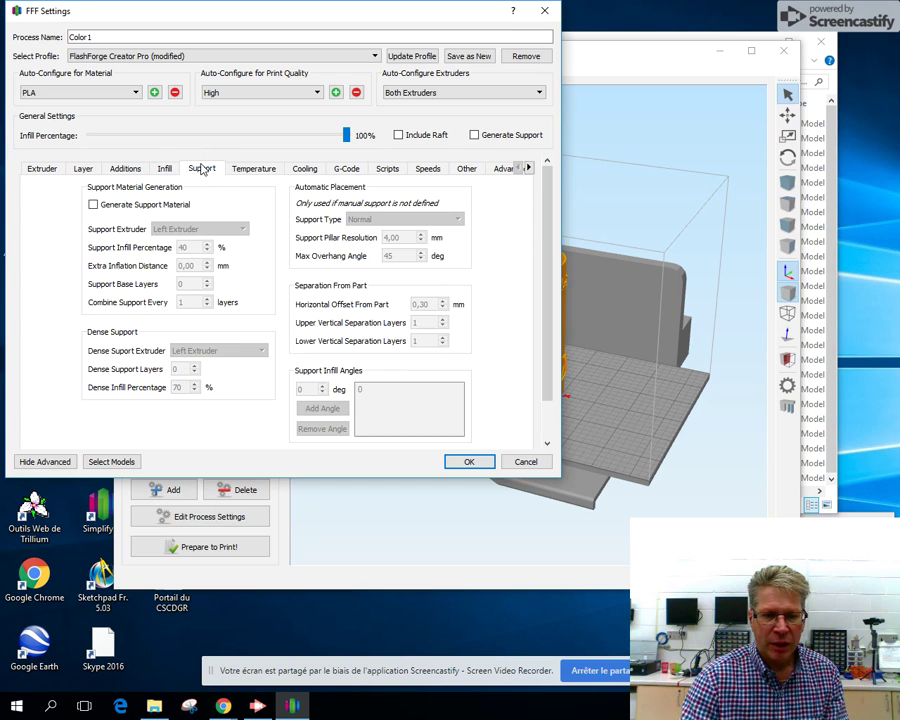
pyautogui.click(253, 168)
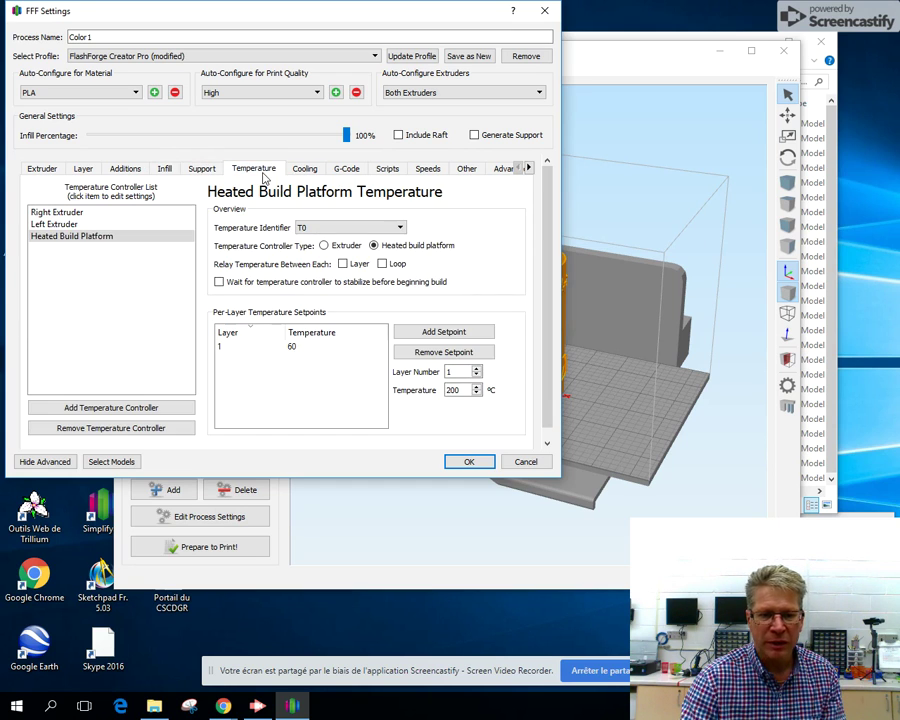
pyautogui.click(62, 224)
pyautogui.click(105, 213)
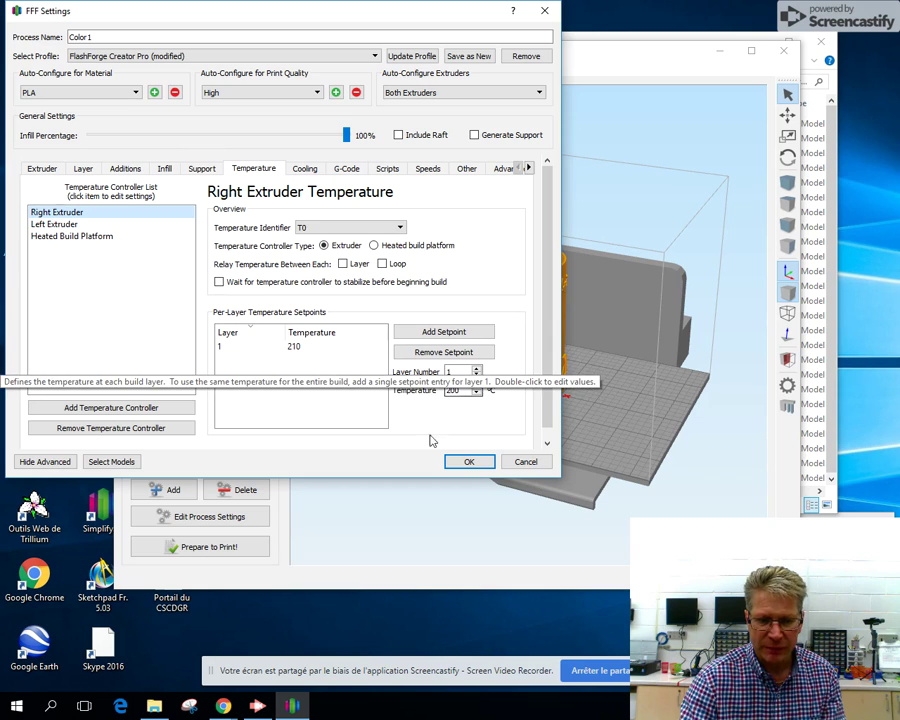
pyautogui.click(32, 169)
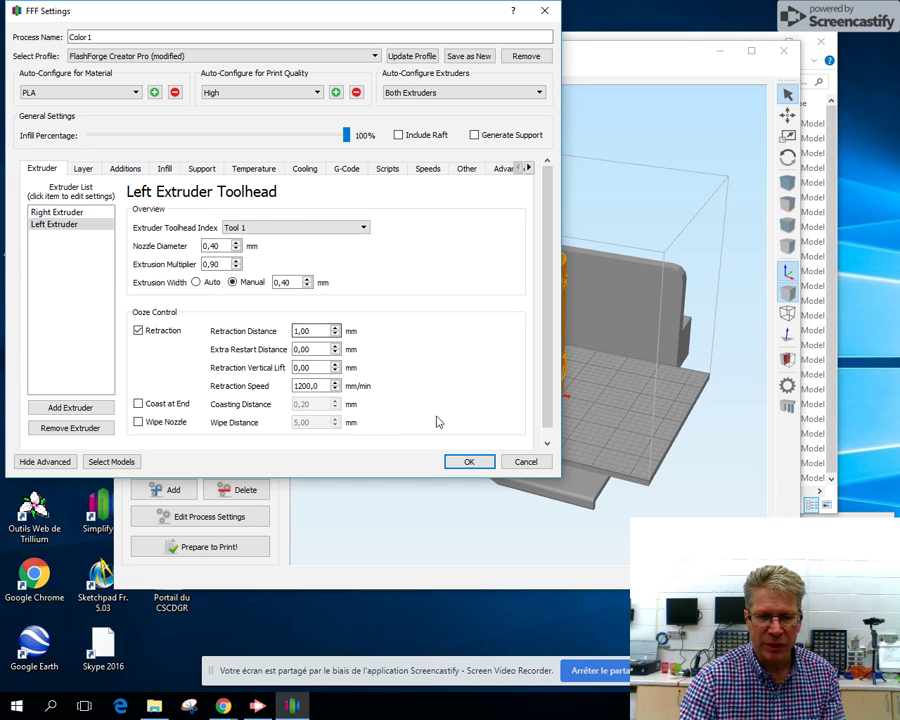
pyautogui.click(472, 462)
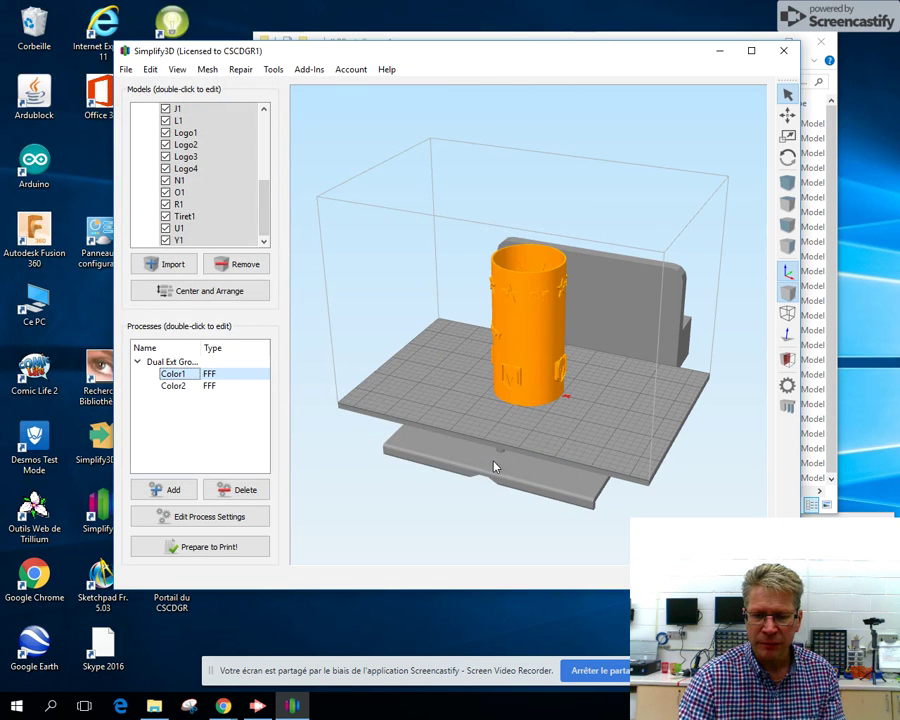
# Give the Color2 process High print quality with 70% infill, checking its right extruder and layer settings
pyautogui.doubleClick(169, 392)
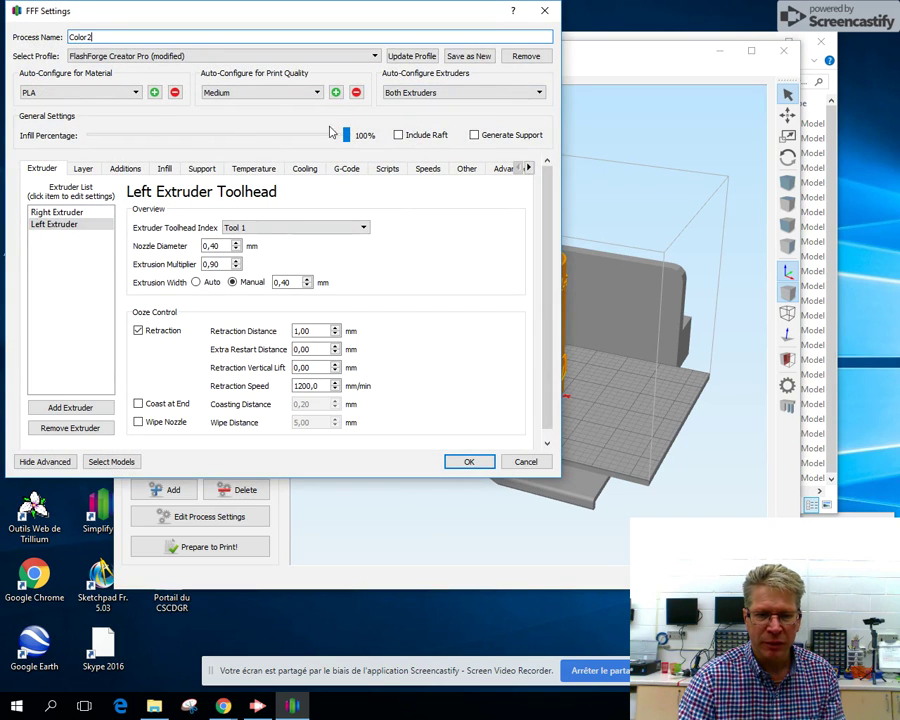
pyautogui.click(301, 92)
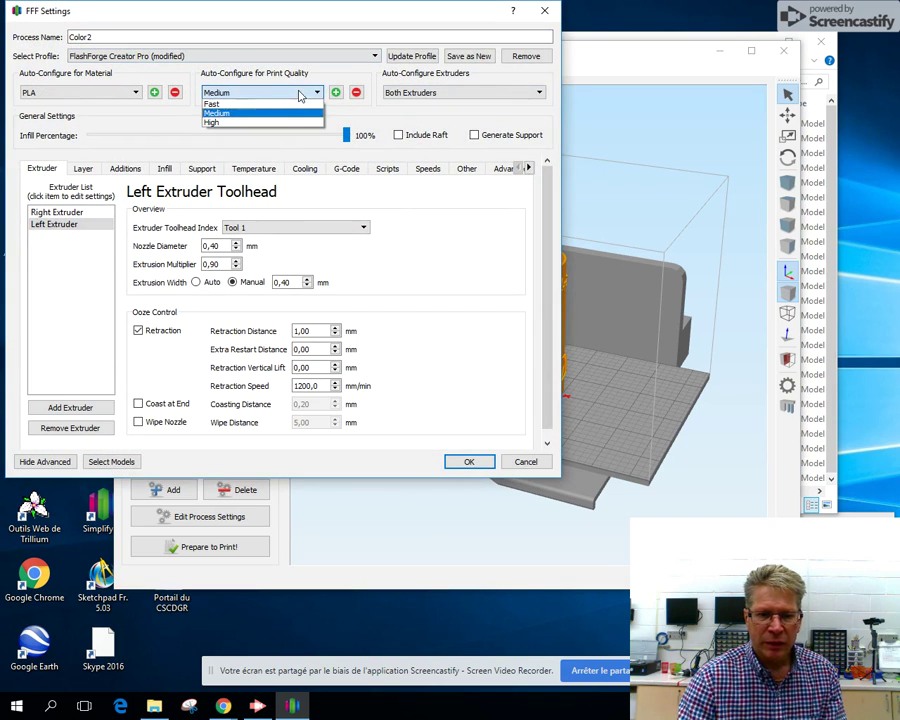
pyautogui.click(247, 123)
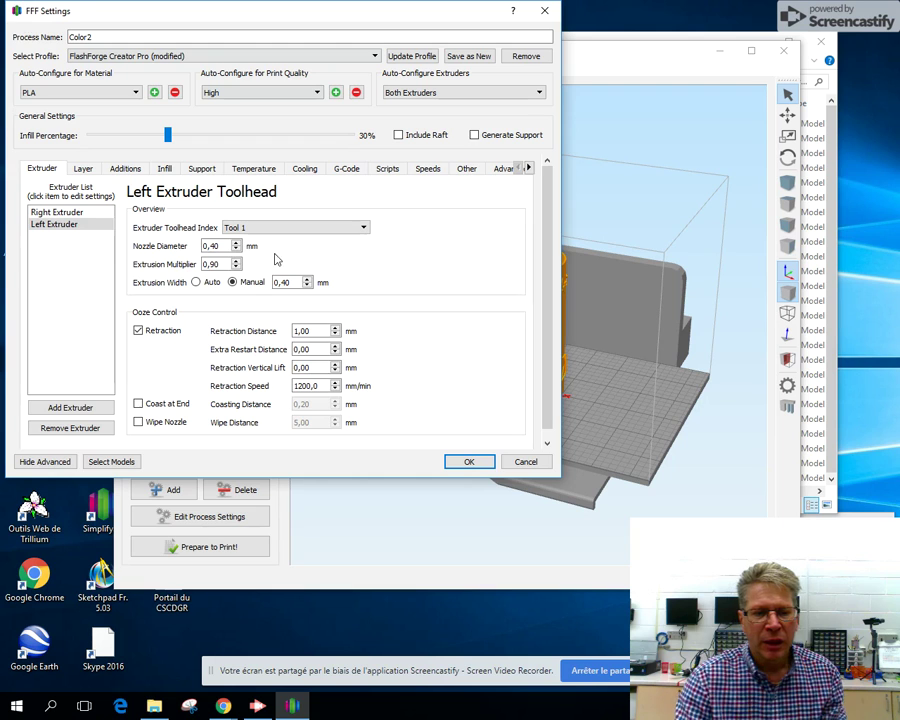
pyautogui.click(56, 212)
pyautogui.click(84, 169)
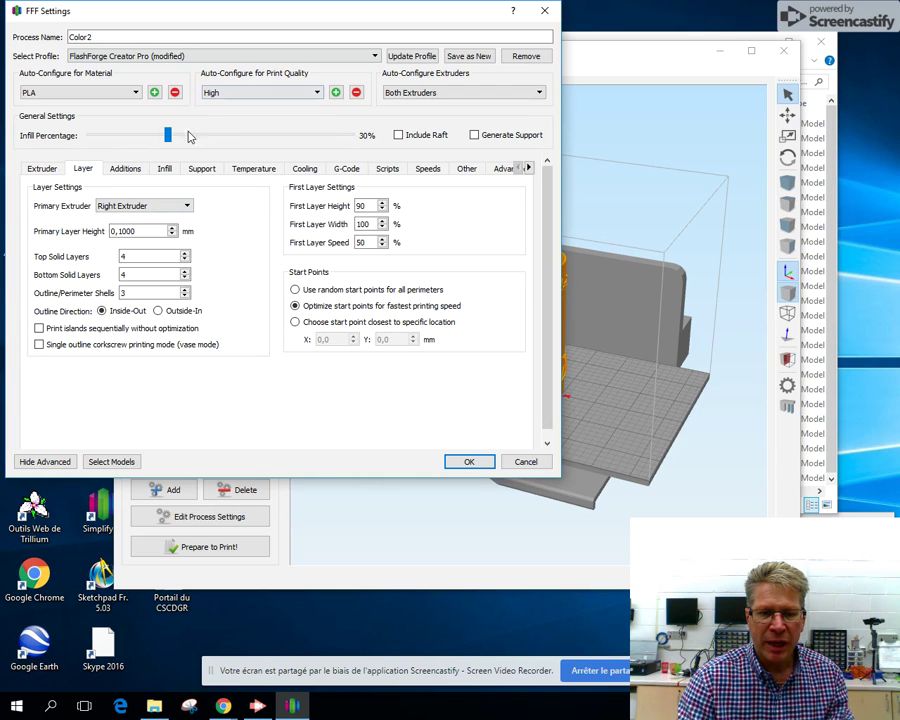
pyautogui.moveTo(167, 142); pyautogui.dragTo(270, 147)
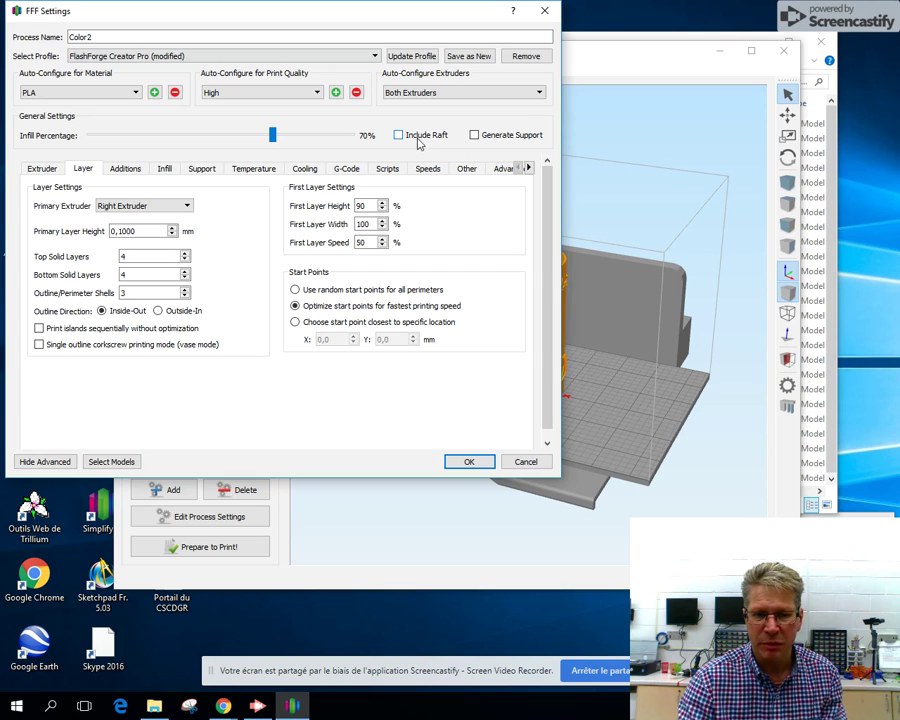
# Check Color2's temperatures for both extruders and the heated platform plus its extruder toolhead, and accept the process settings
pyautogui.click(240, 172)
pyautogui.click(96, 214)
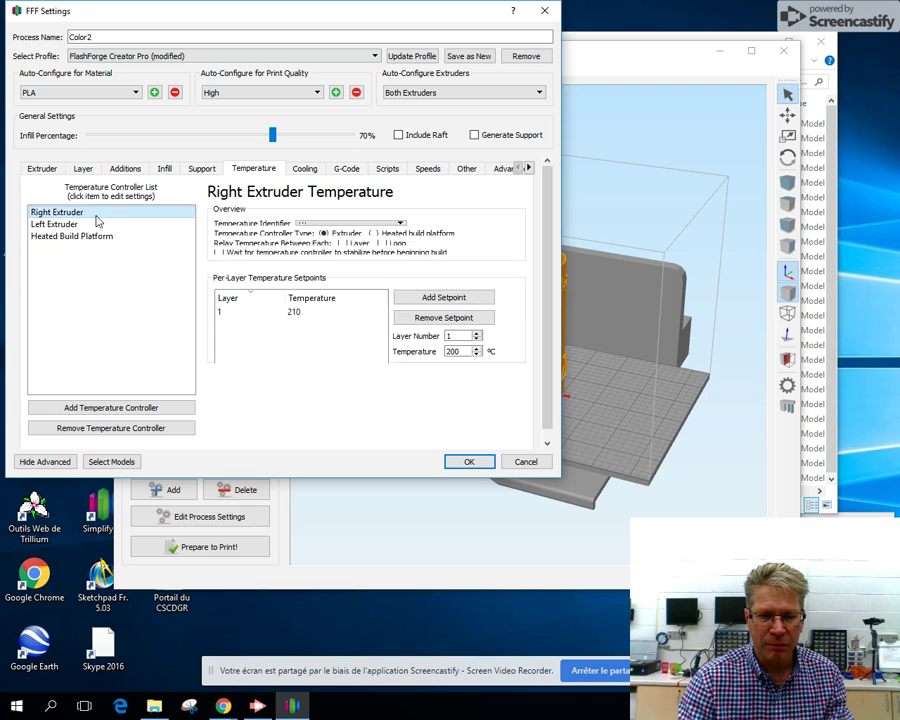
pyautogui.click(95, 228)
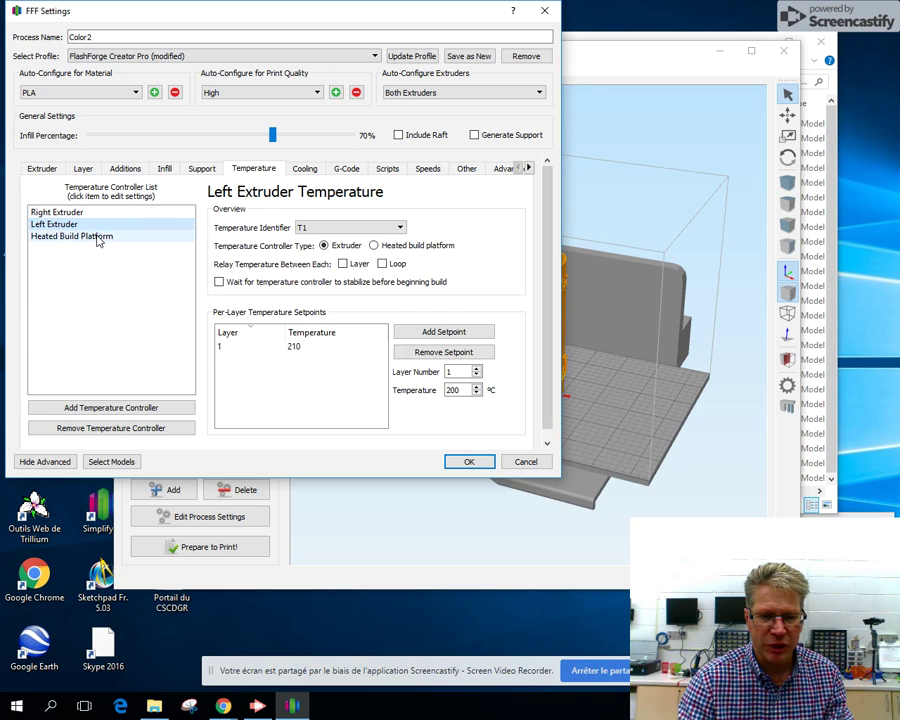
pyautogui.click(96, 238)
pyautogui.click(41, 169)
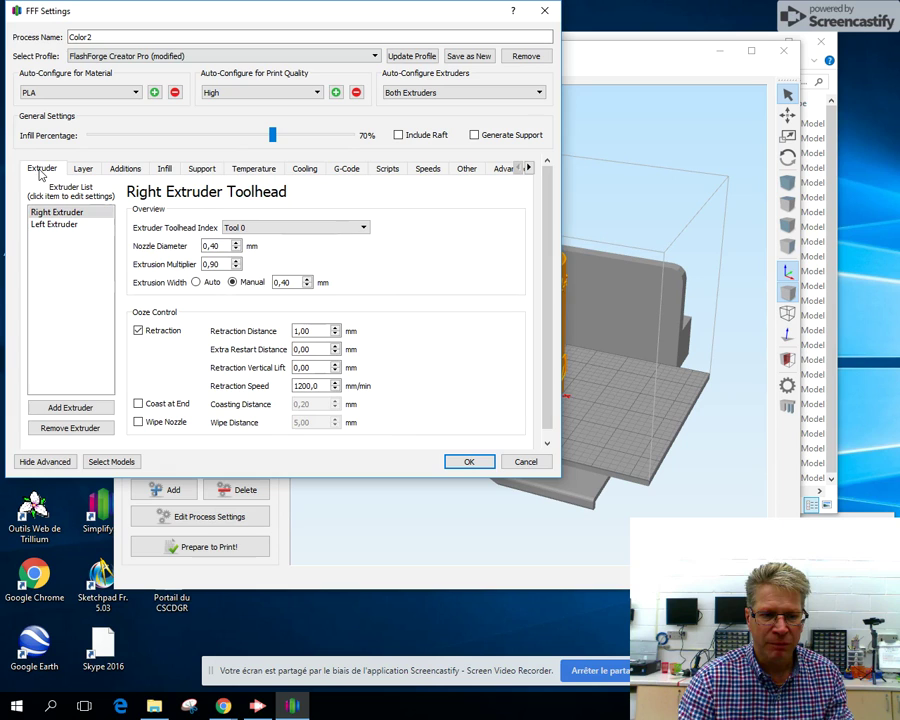
pyautogui.click(466, 462)
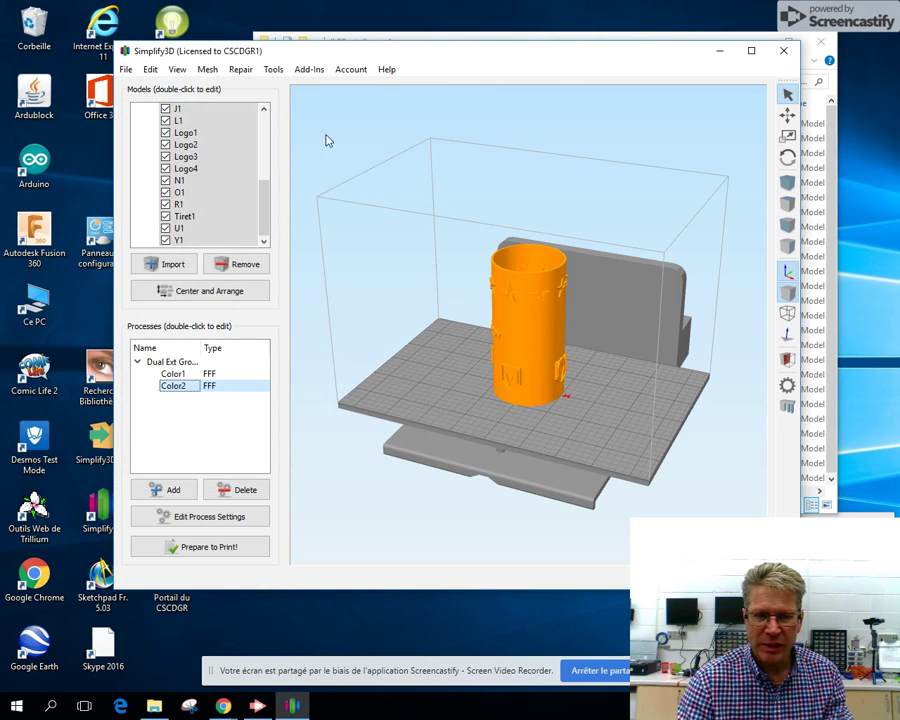
# Save the project as the factory file JLRPorteCrayons1.factory in the projetsFev2019 folder, basing the name on JLRPorteCrayonsV1b.factory
pyautogui.click(127, 70)
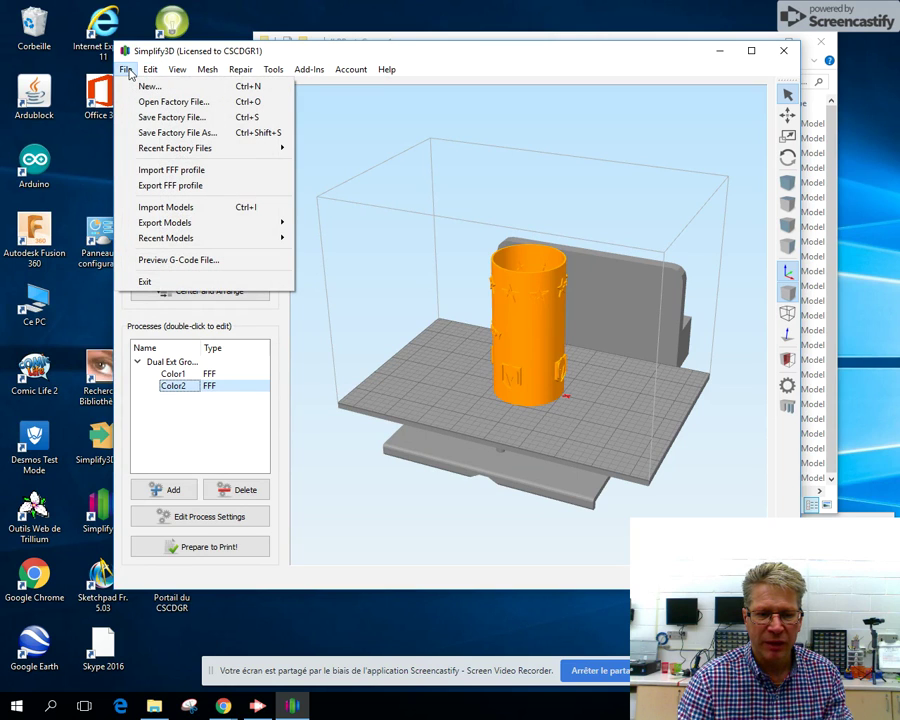
pyautogui.click(168, 132)
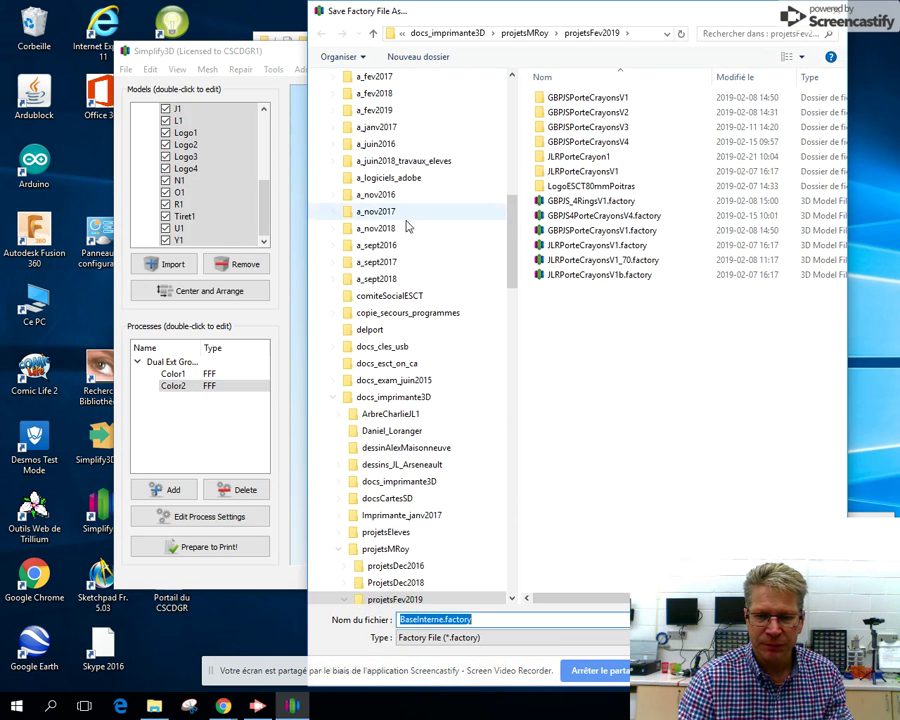
pyautogui.click(567, 275)
pyautogui.click(450, 619)
pyautogui.click(434, 619)
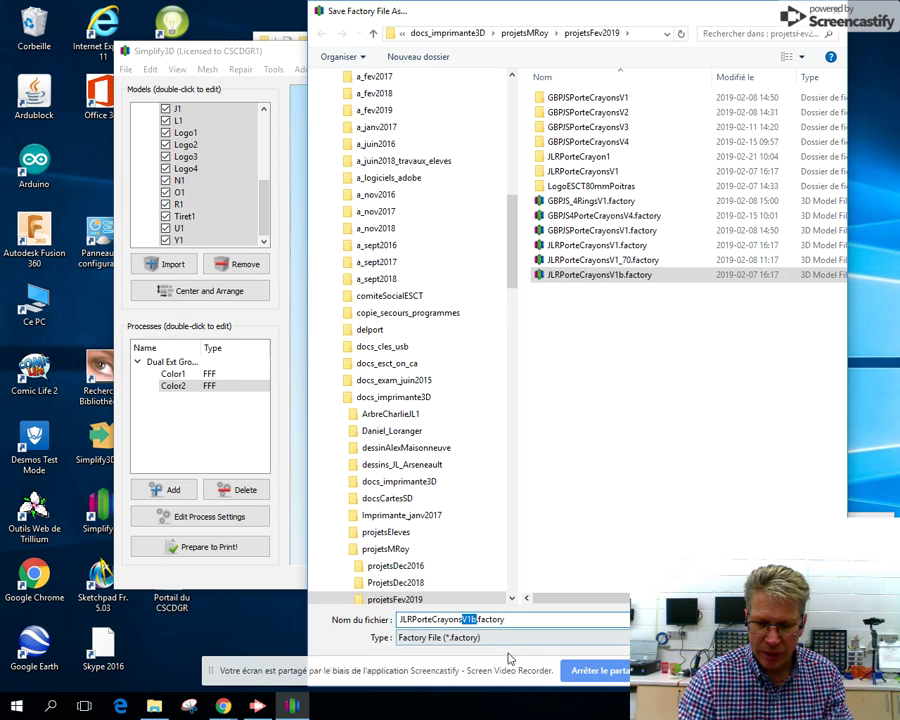
pyautogui.write('1')
pyautogui.press('Return')
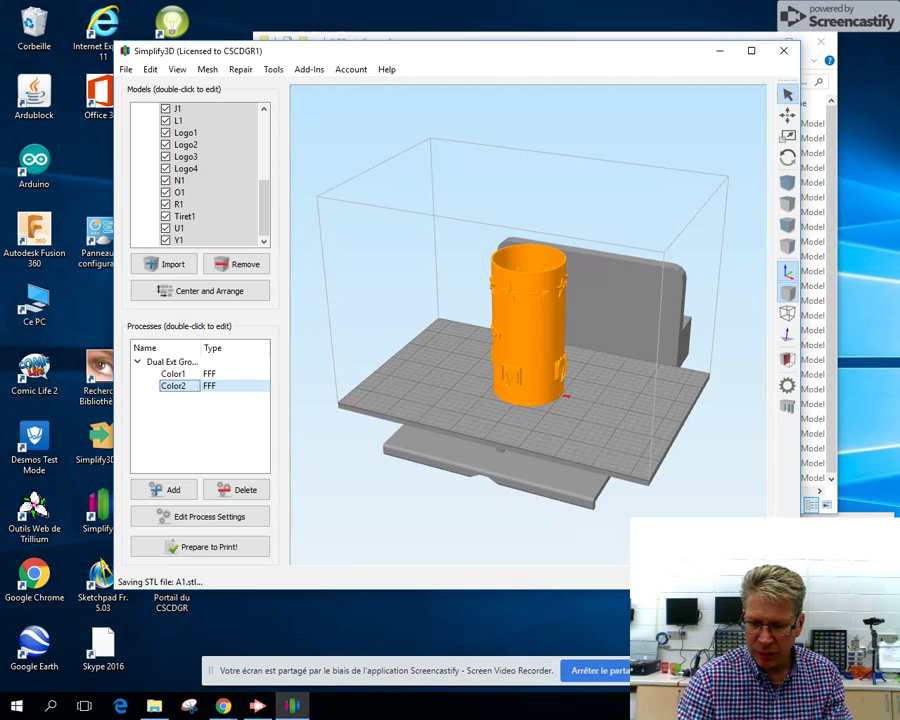